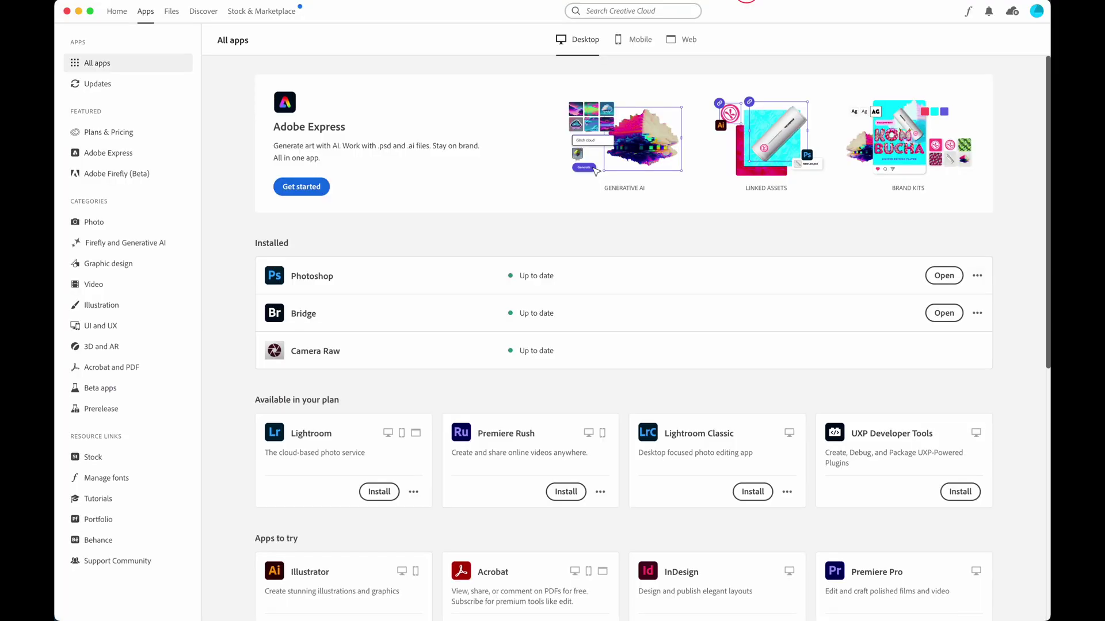
Review the installed beta apps in Creative Cloud, then close the Creative Cloud window.
{"action": "left_click", "coordinate": [103, 396]}
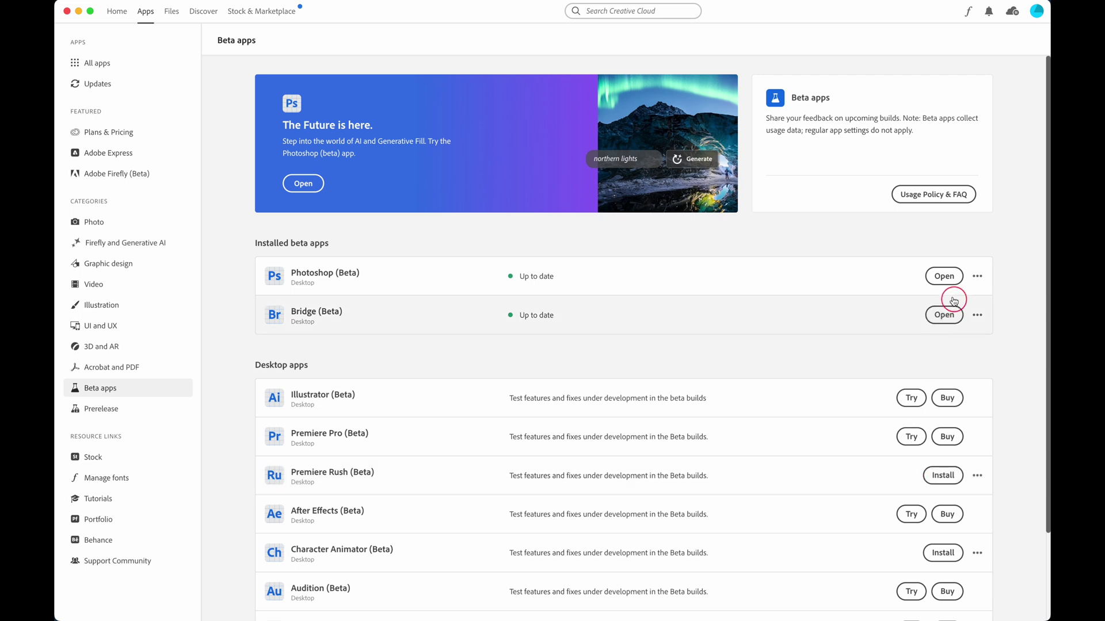
{"action": "left_click", "coordinate": [67, 11]}
{"action": "mouse_move", "coordinate": [374, 610]}
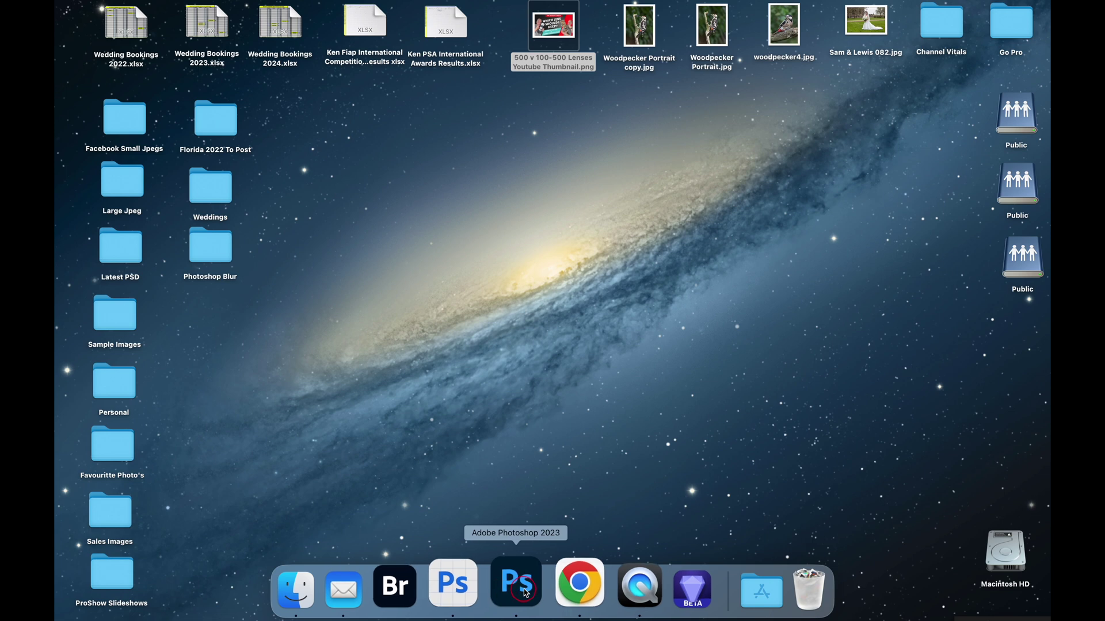
Launch Photoshop (Beta) and open Woodpecker Portrait copy 3.jpg from the desktop.
{"action": "left_click", "coordinate": [472, 594]}
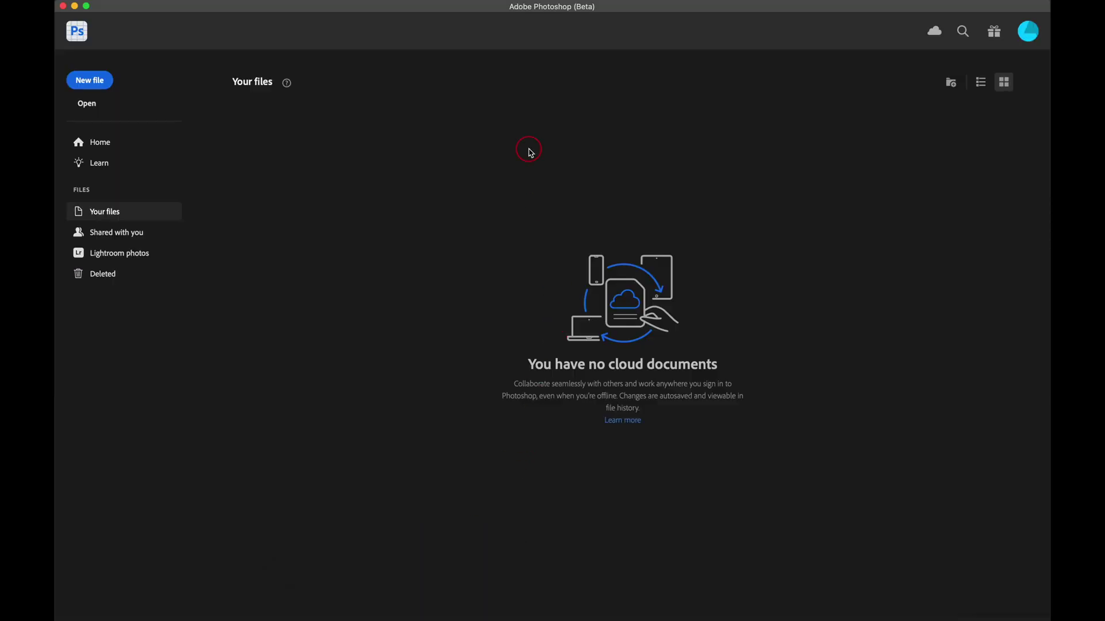
{"action": "left_click", "coordinate": [637, 25]}
{"action": "left_click_drag", "start_coordinate": [639, 28], "coordinate": [615, 290]}
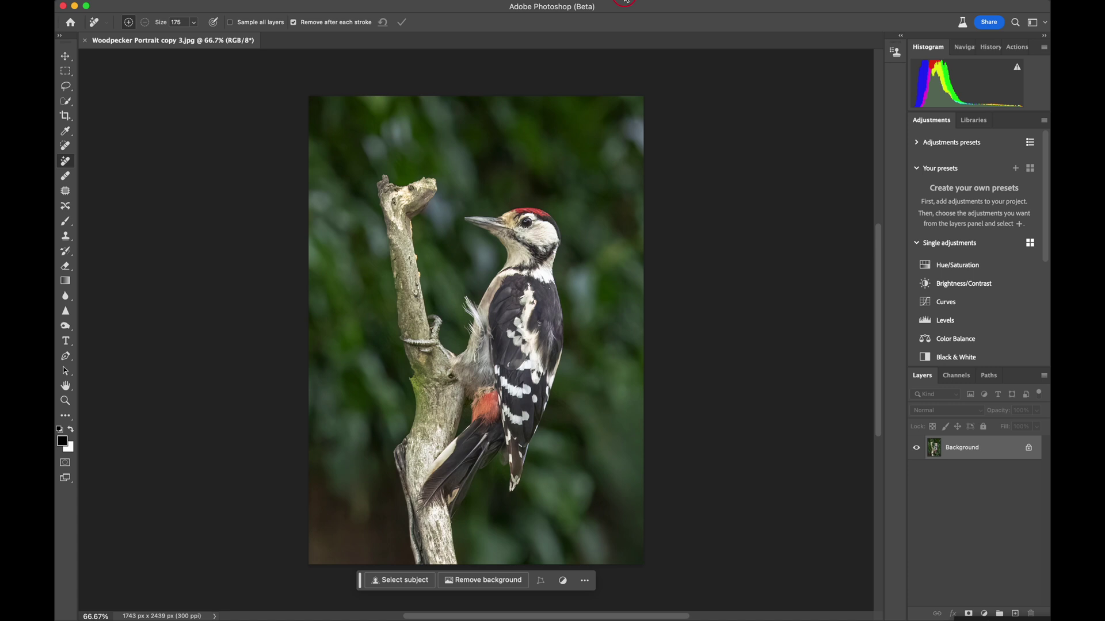
{"action": "left_click", "coordinate": [283, 1]}
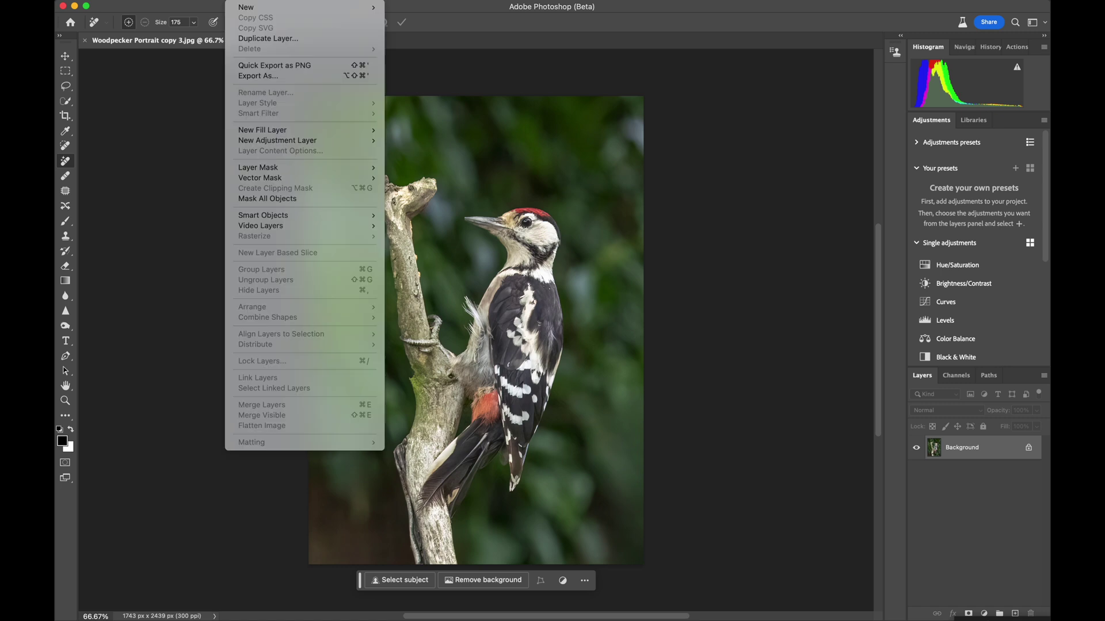
Duplicate Background into a Background copy layer and auto-select the woodpecker with its branch.
{"action": "left_click", "coordinate": [271, 40]}
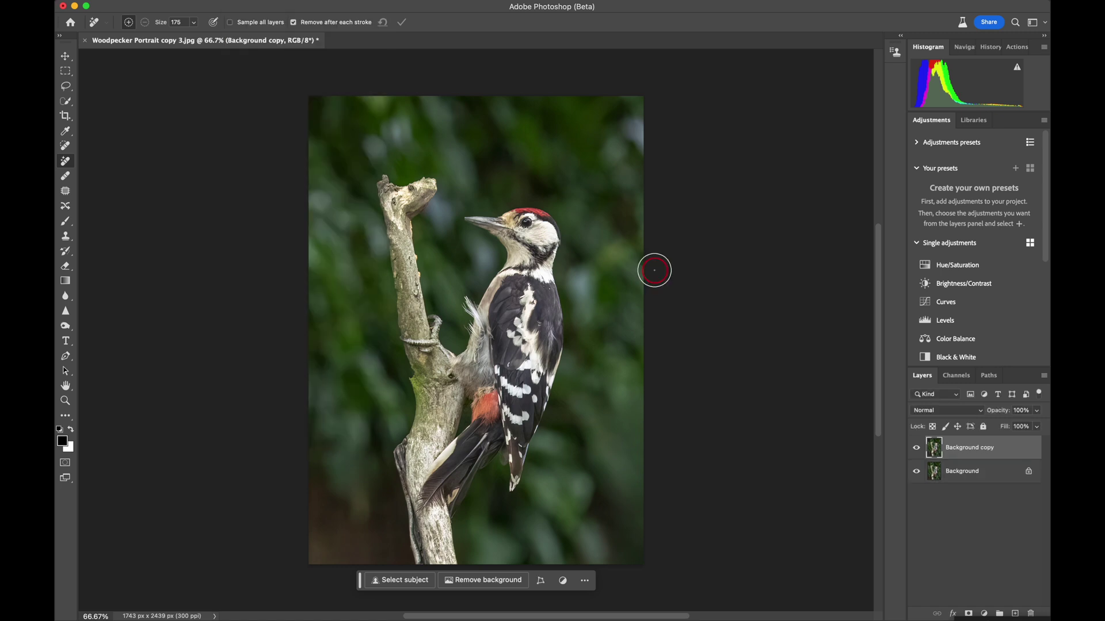
{"action": "left_click", "coordinate": [383, 580]}
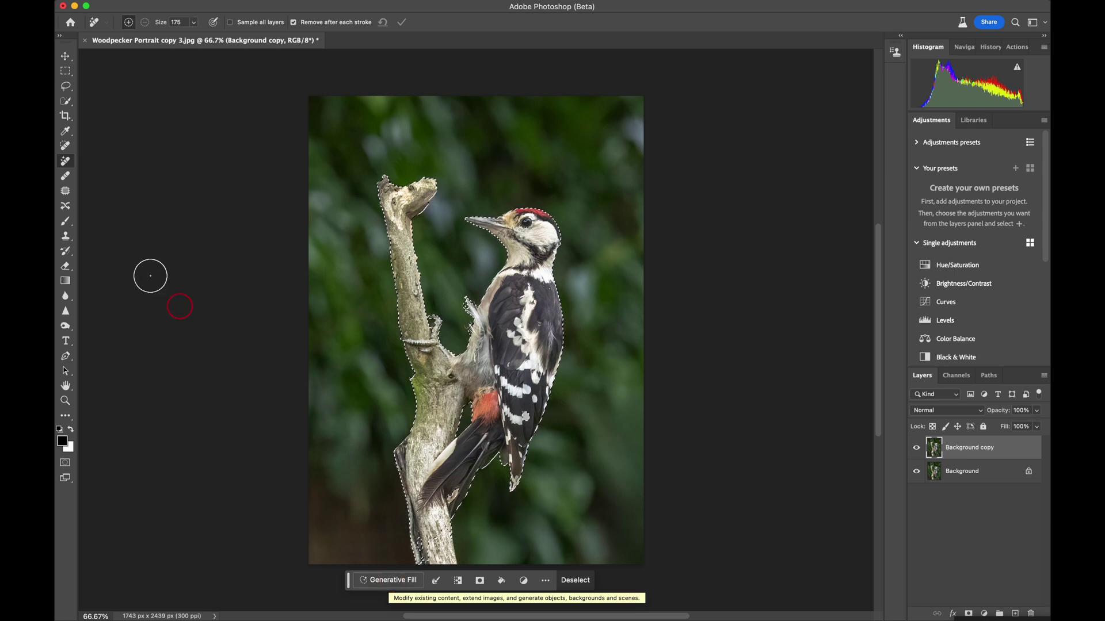
{"action": "left_click", "coordinate": [66, 102]}
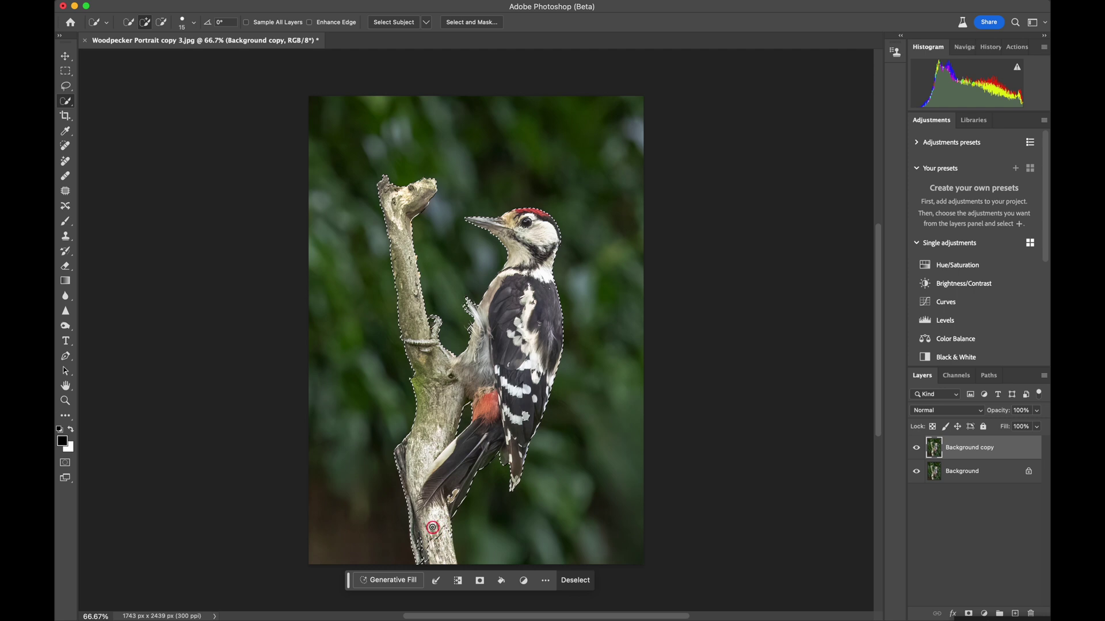
Brush the lower-left branch edge and tail tip into the woodpecker selection.
{"action": "left_click_drag", "start_coordinate": [446, 555], "coordinate": [416, 542]}
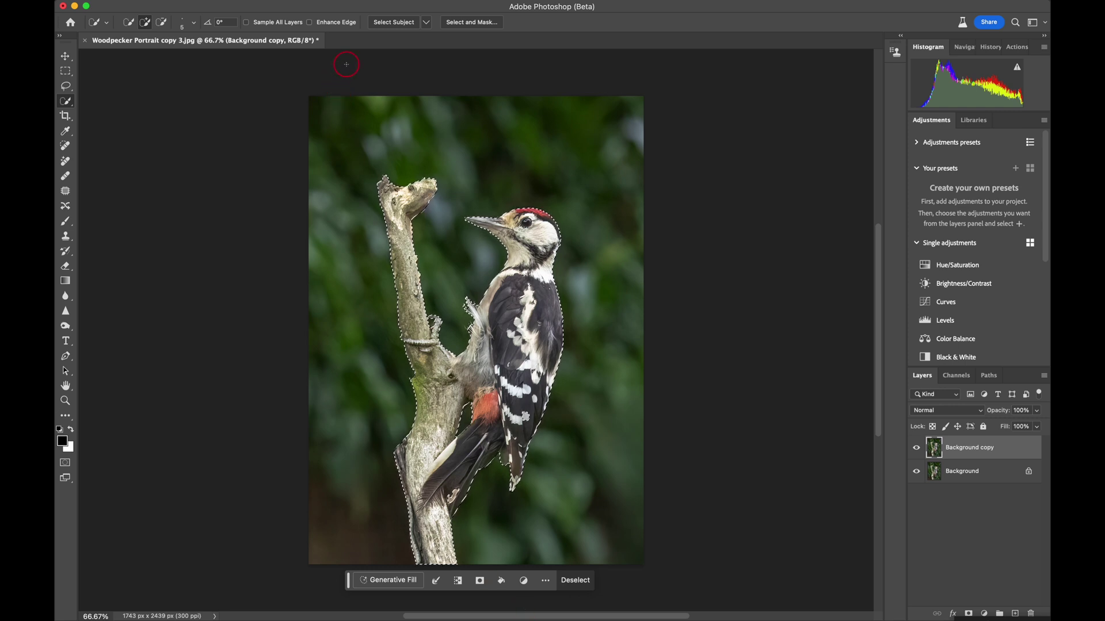
Choose Filter > Blur > Lens Blur to show its settings dialog.
{"action": "left_click", "coordinate": [353, 4]}
{"action": "mouse_move", "coordinate": [398, 178]}
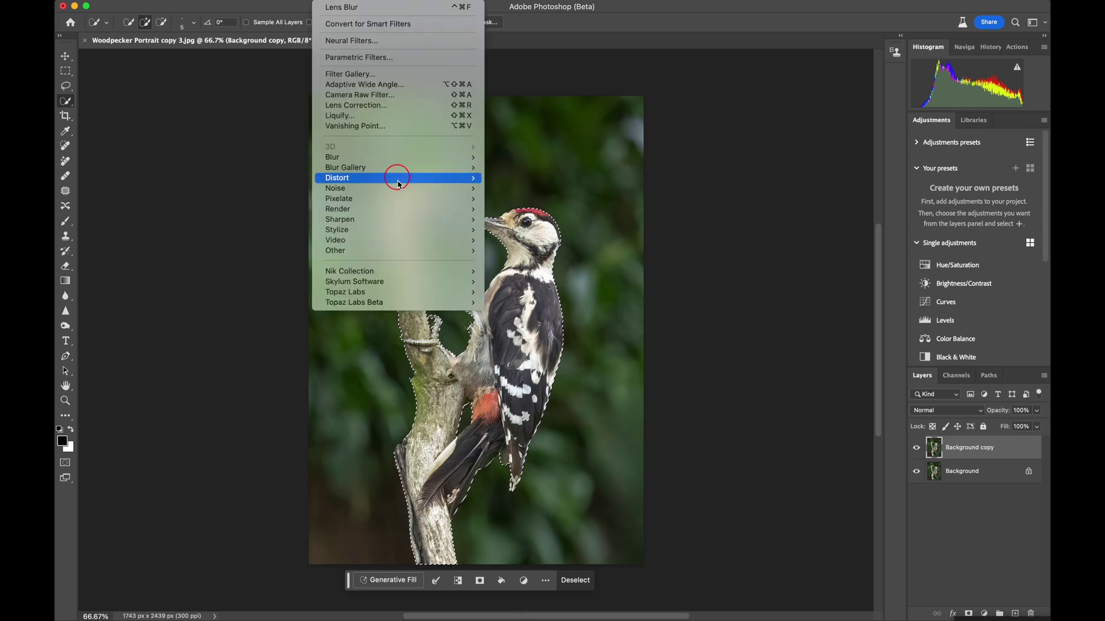
{"action": "mouse_move", "coordinate": [413, 158]}
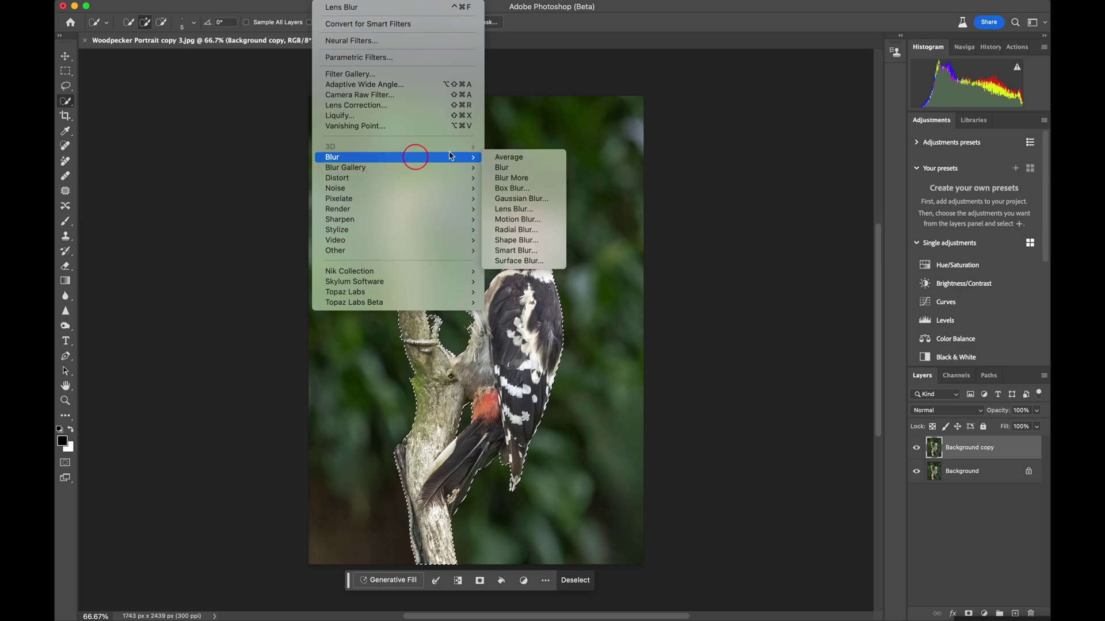
{"action": "left_click", "coordinate": [529, 210]}
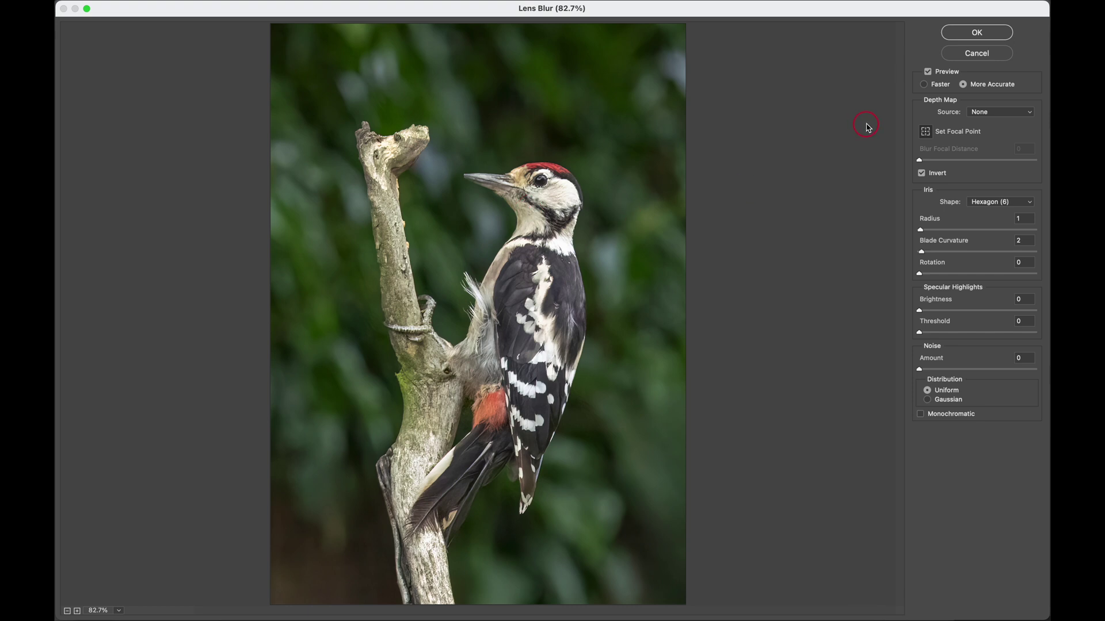
Set Lens Blur to More Accurate with Radius 100, Blade Curvature 100, Rotation 360.
{"action": "left_click", "coordinate": [925, 85]}
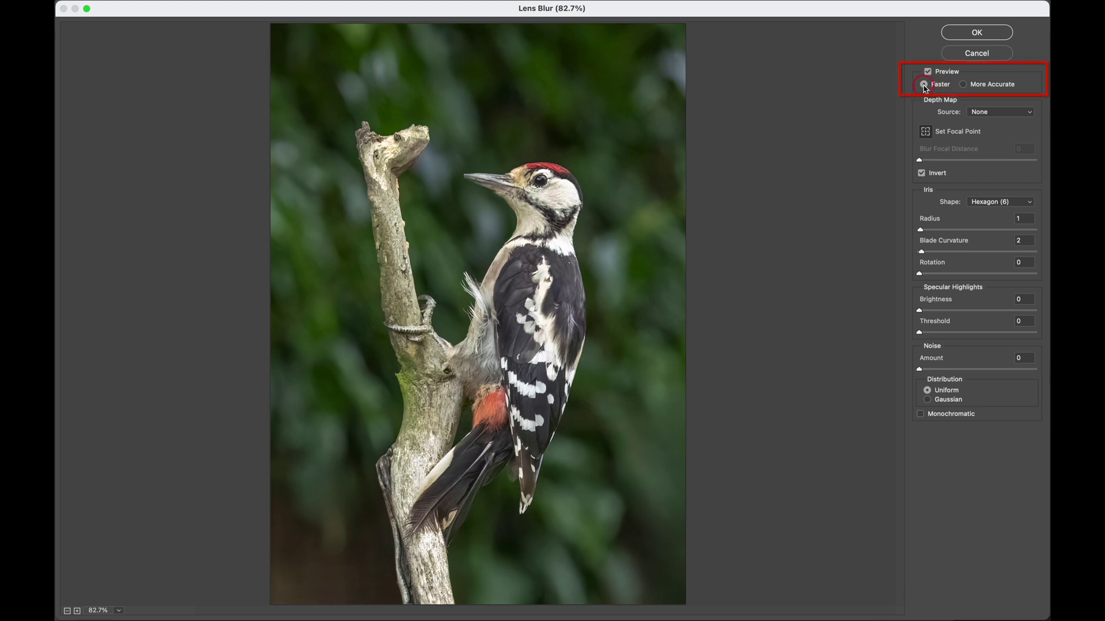
{"action": "left_click", "coordinate": [964, 85]}
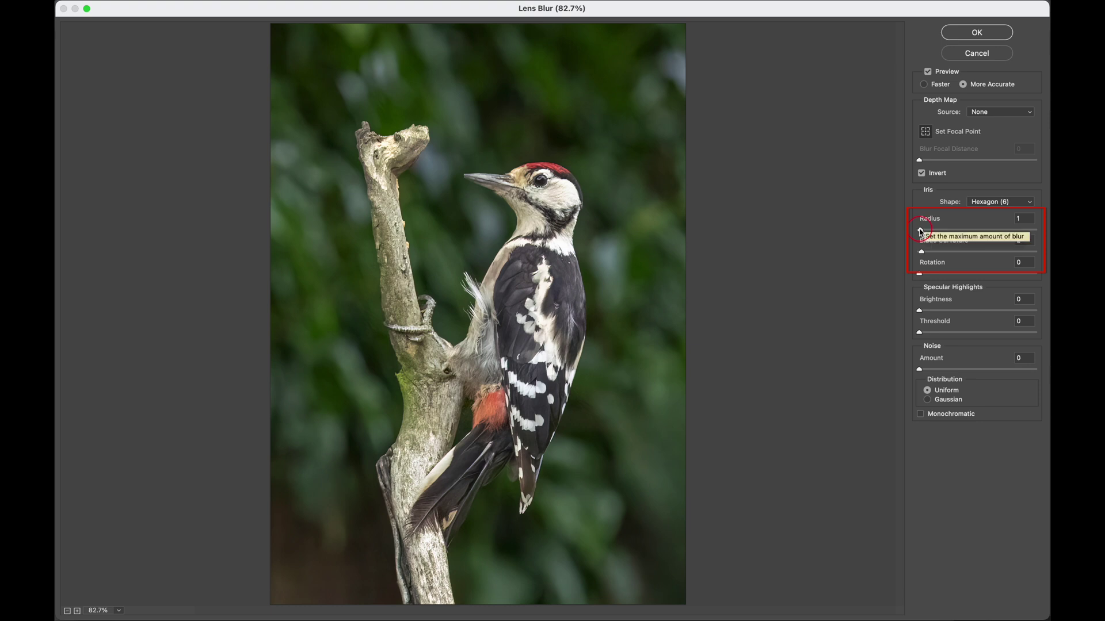
{"action": "left_click_drag", "start_coordinate": [920, 231], "coordinate": [1045, 229]}
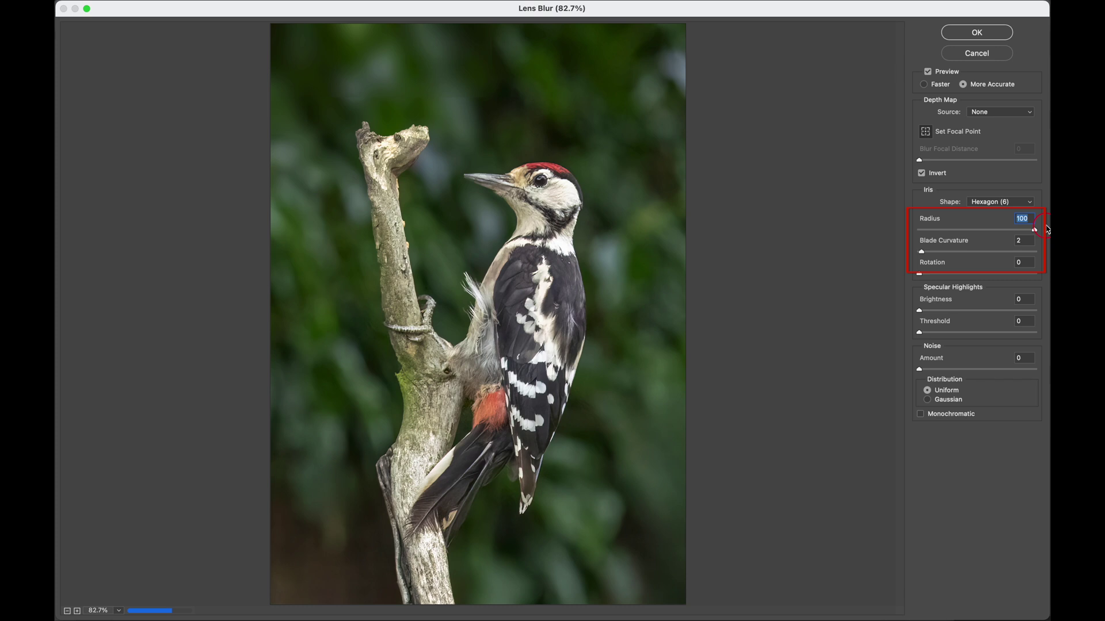
{"action": "left_click_drag", "start_coordinate": [923, 253], "coordinate": [1032, 260]}
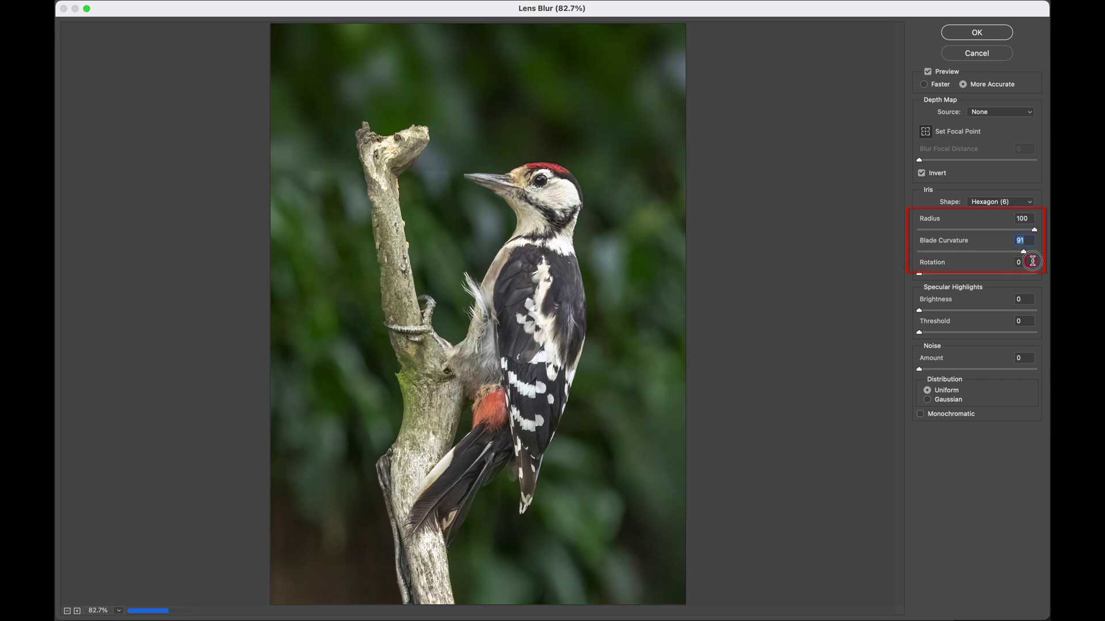
{"action": "left_click", "coordinate": [919, 275]}
{"action": "left_click_drag", "start_coordinate": [919, 275], "coordinate": [1036, 275]}
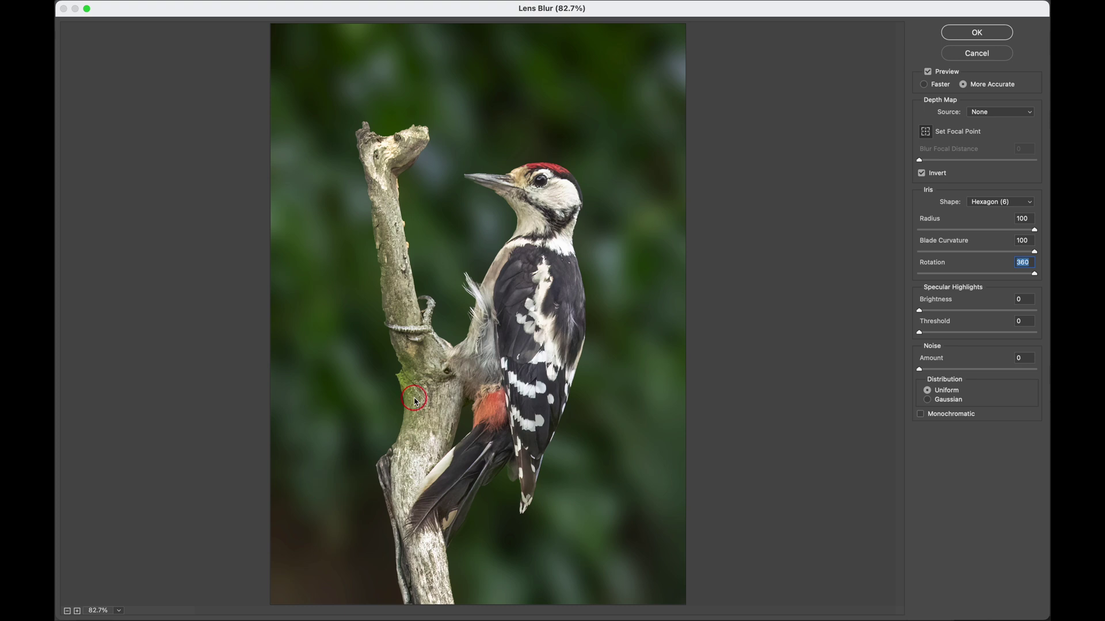
Compare the photo with and without the blur preview twice, then apply Lens Blur.
{"action": "left_click", "coordinate": [929, 73]}
{"action": "left_click", "coordinate": [929, 72]}
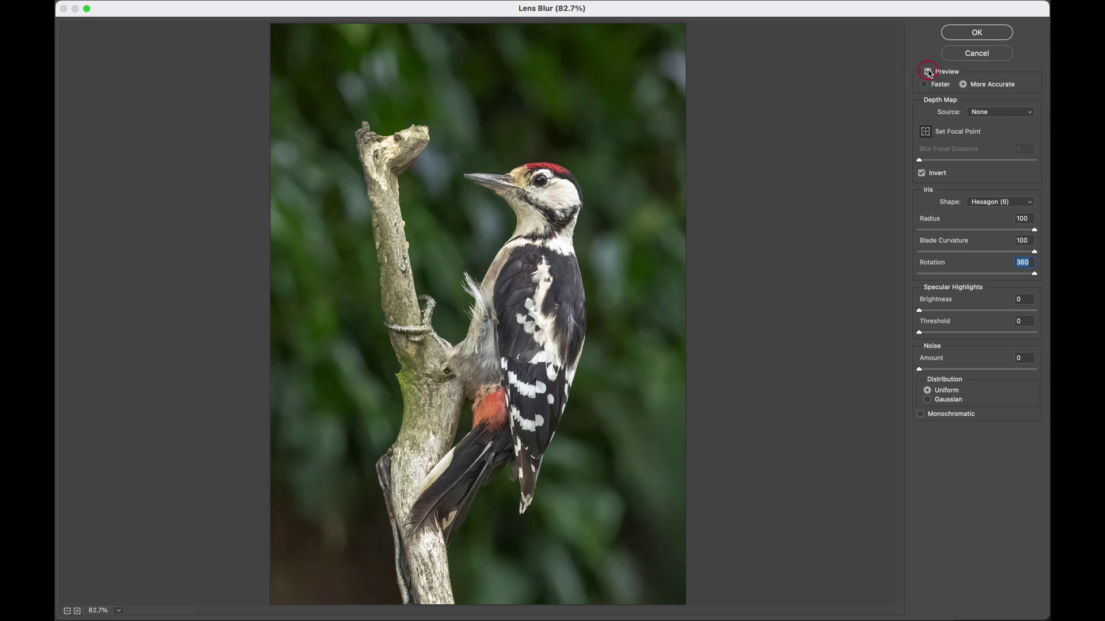
{"action": "left_click", "coordinate": [929, 72]}
{"action": "left_click", "coordinate": [929, 72]}
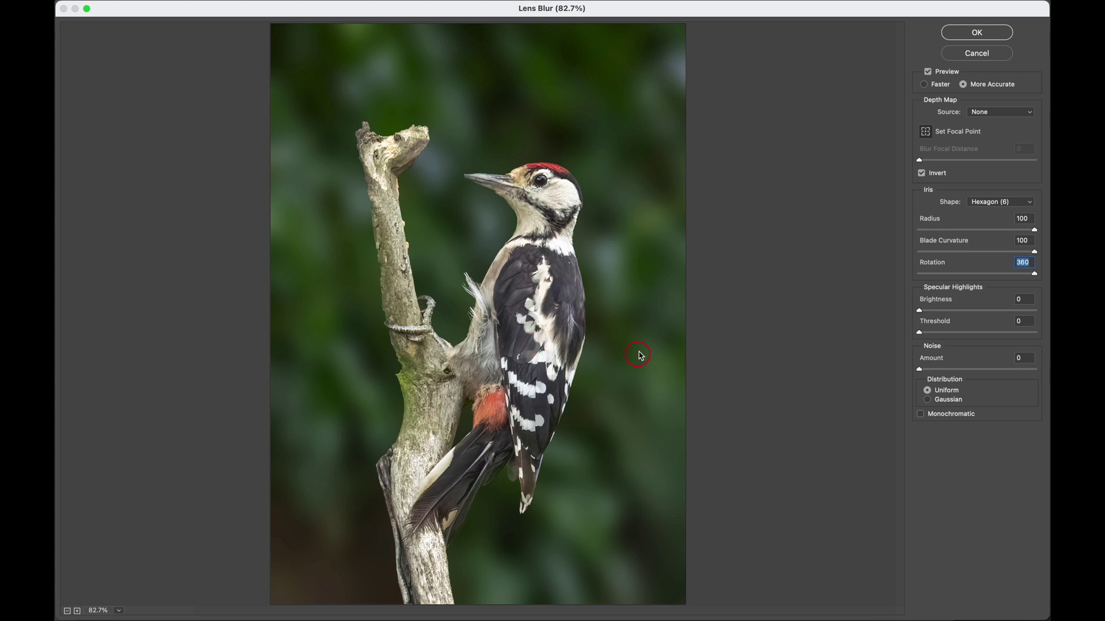
{"action": "left_click", "coordinate": [979, 32]}
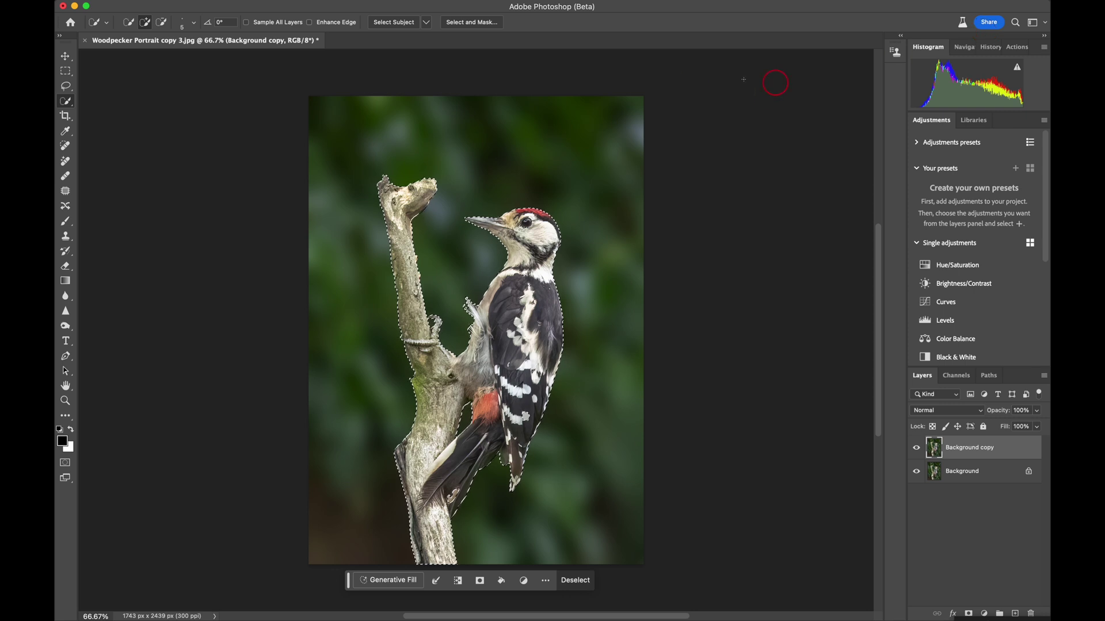
Deselect, then hide and reshow the Background copy layer to compare against the original.
{"action": "left_click", "coordinate": [296, 2]}
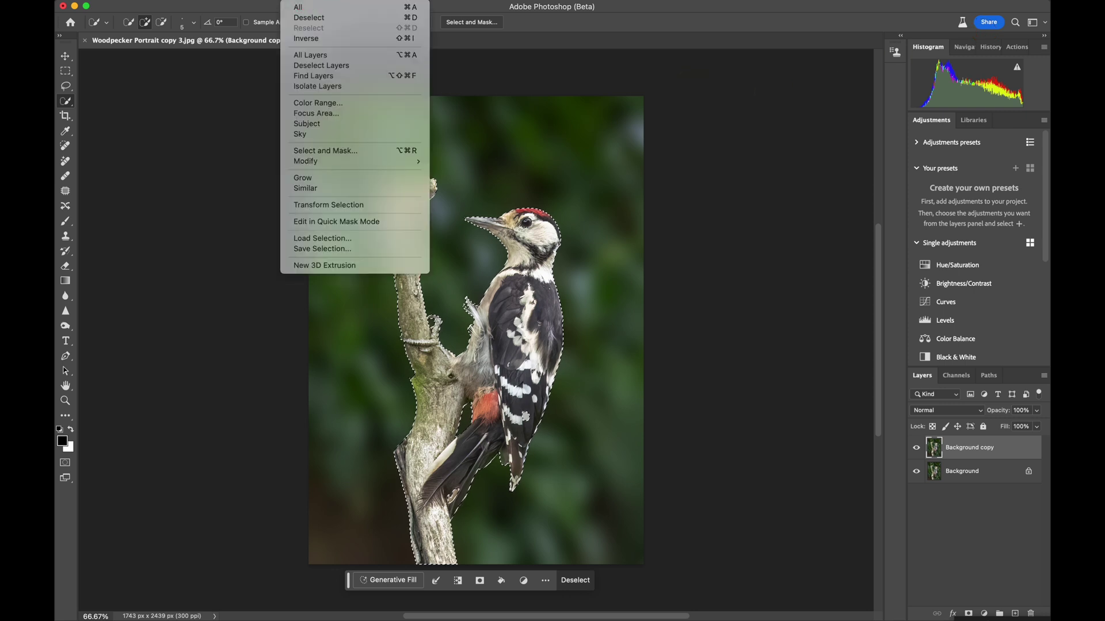
{"action": "left_click", "coordinate": [304, 17]}
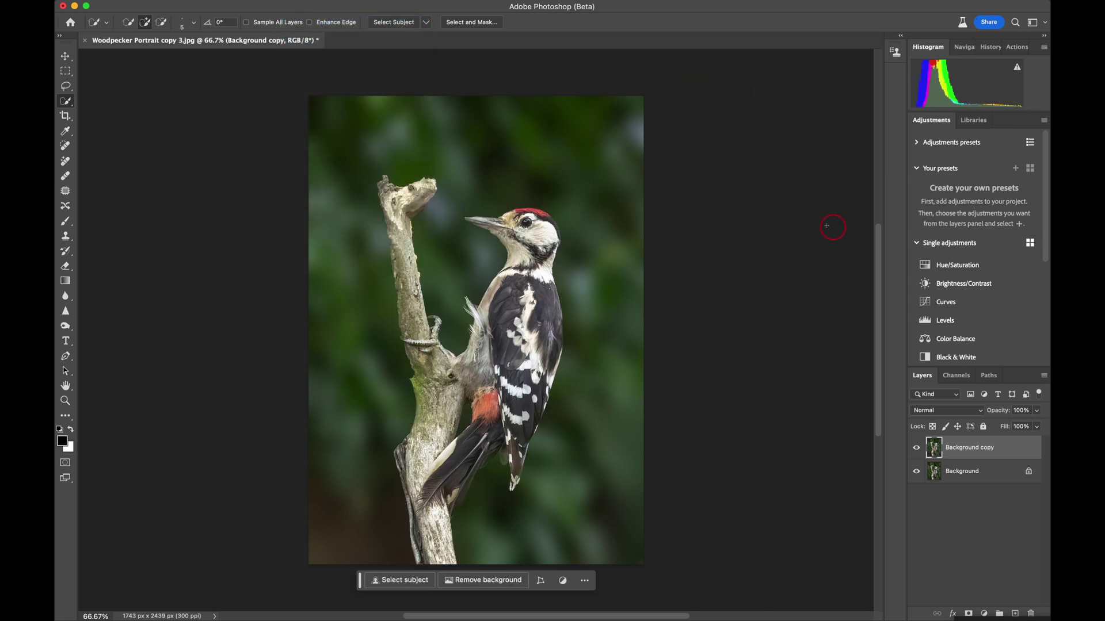
{"action": "left_click", "coordinate": [916, 450]}
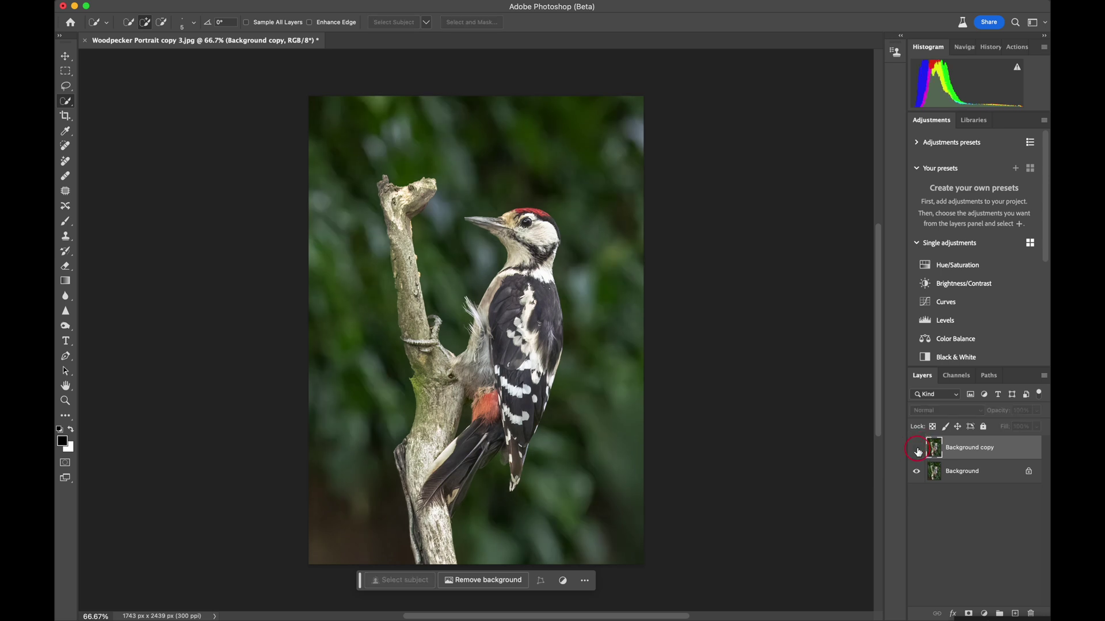
{"action": "left_click", "coordinate": [917, 450]}
{"action": "left_click", "coordinate": [917, 449]}
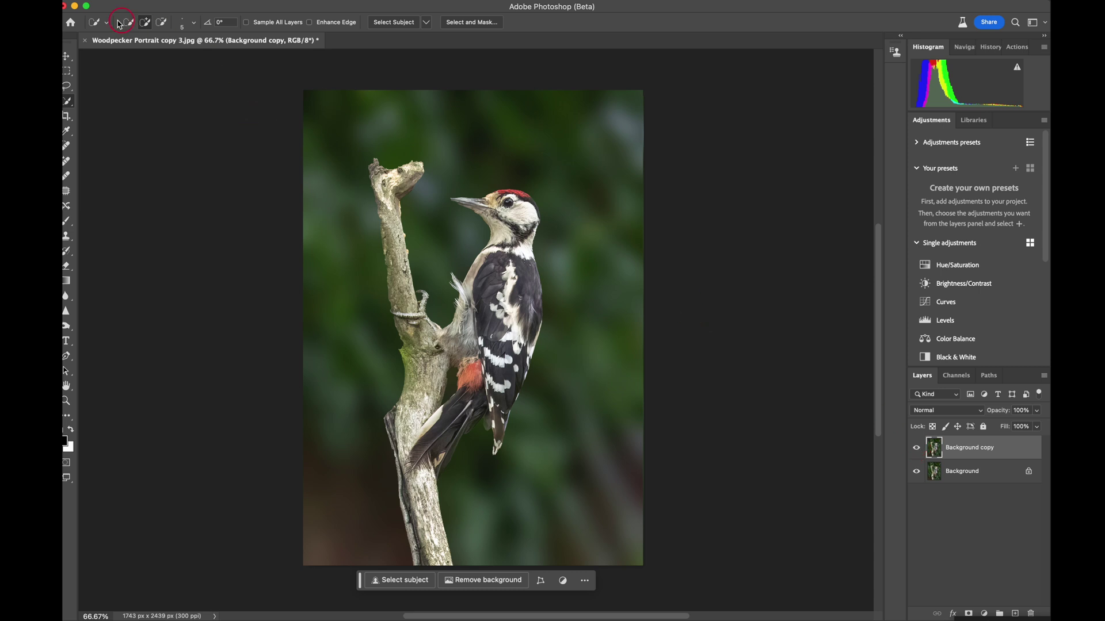
Return to the Photoshop (Beta) Your files home screen with the woodpecker document closed.
{"action": "left_click", "coordinate": [85, 42]}
Close the woodpecker image and drag Sam & Lewis 082.jpg from the desktop into Photoshop.
{"action": "left_click", "coordinate": [580, 246]}
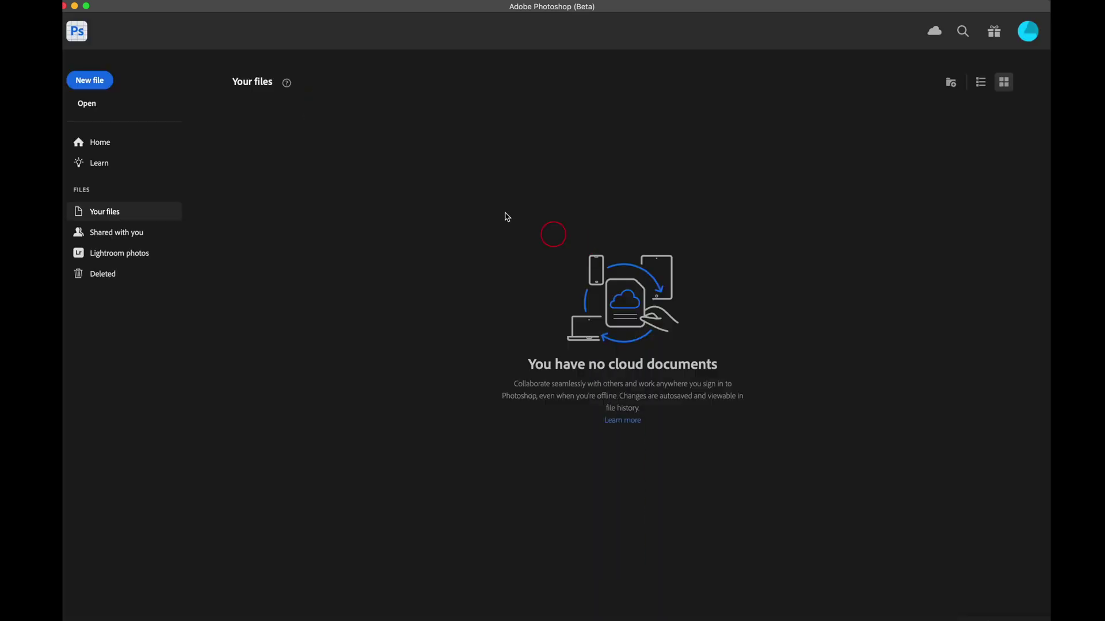
{"action": "left_click", "coordinate": [383, 9]}
{"action": "left_click_drag", "start_coordinate": [383, 9], "coordinate": [390, 119]}
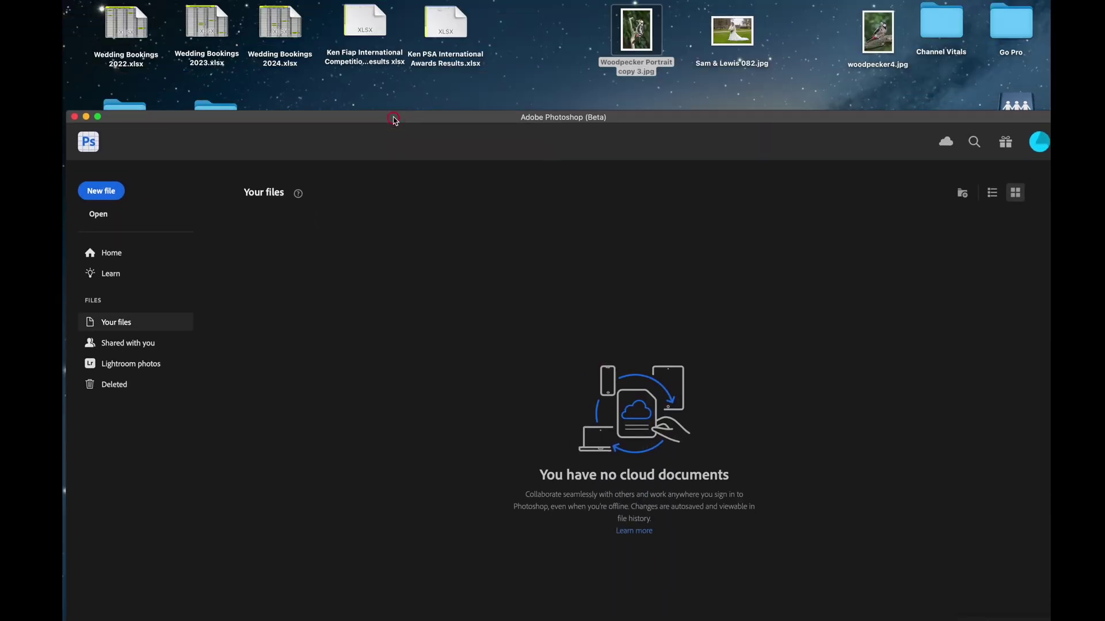
{"action": "left_click_drag", "start_coordinate": [732, 31], "coordinate": [580, 342]}
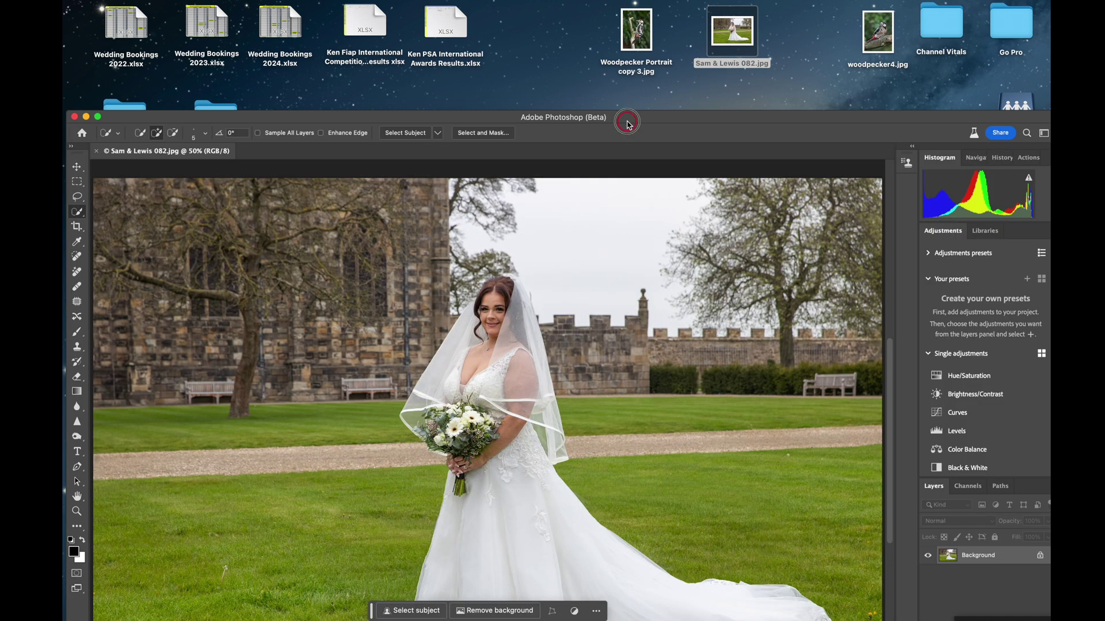
{"action": "left_click_drag", "start_coordinate": [626, 123], "coordinate": [626, 6]}
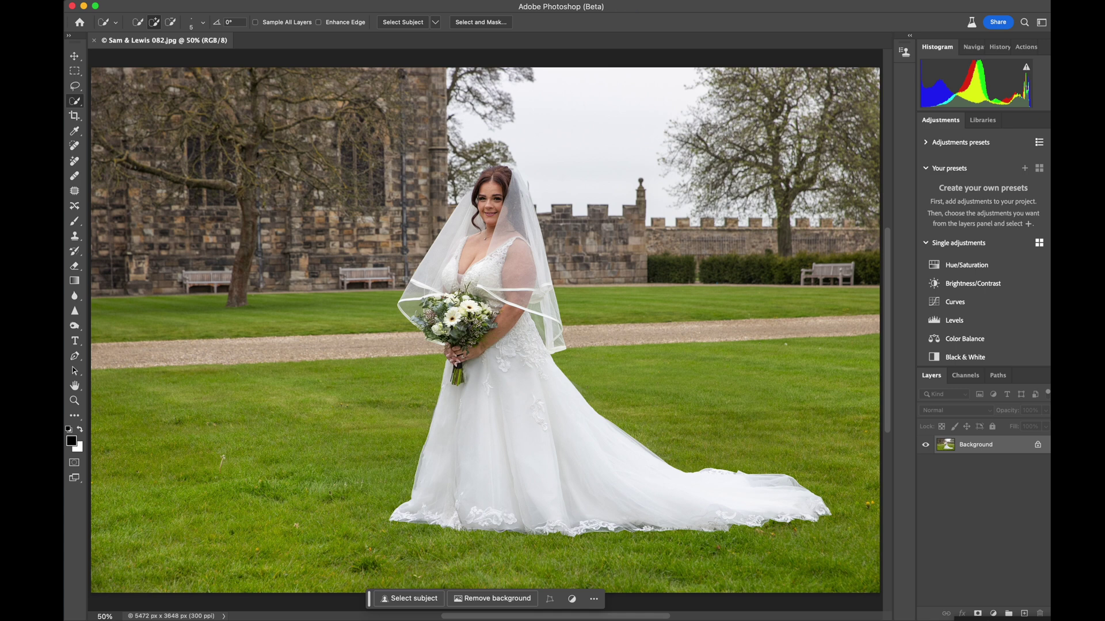
Duplicate the Background layer, keeping the default name 'Background copy'.
{"action": "left_click", "coordinate": [278, 39]}
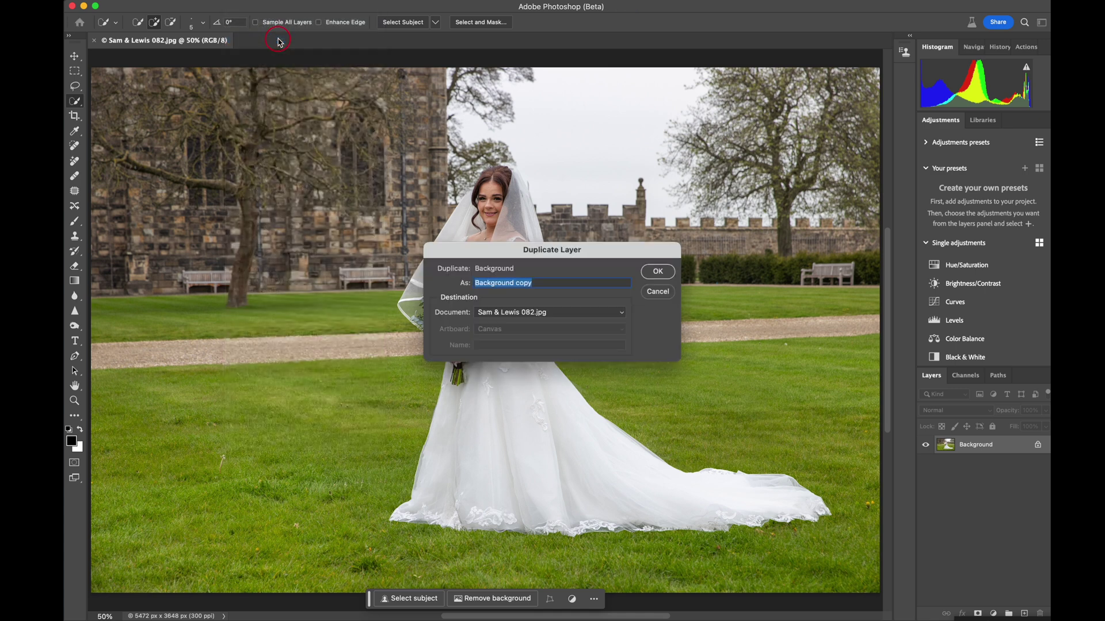
{"action": "left_click", "coordinate": [662, 270]}
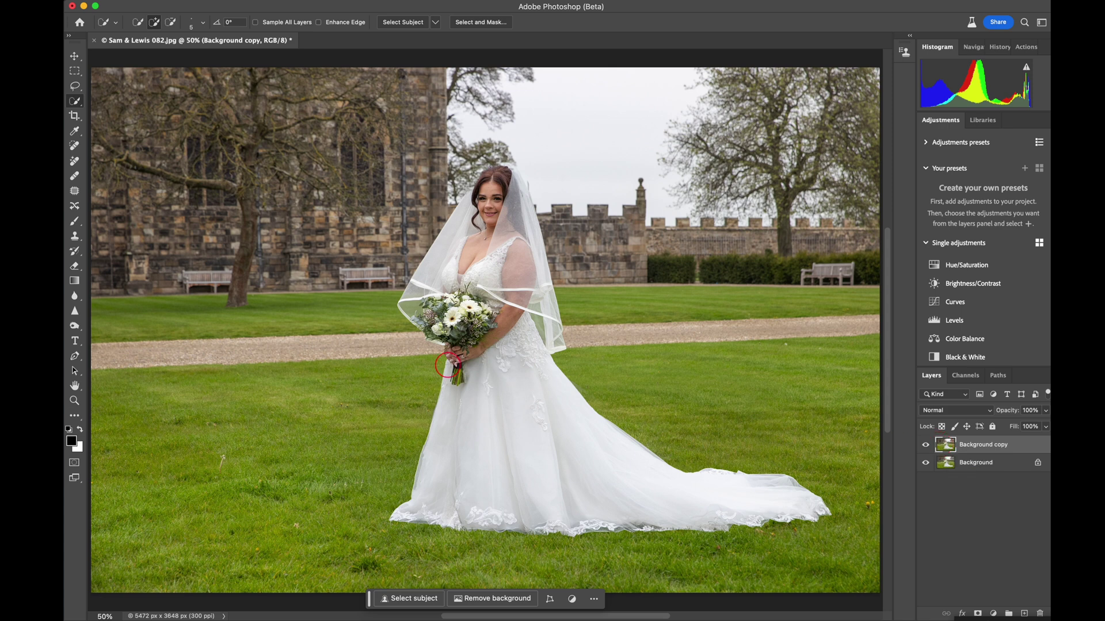
{"action": "scroll", "coordinate": [447, 366], "scroll_direction": "down", "scroll_amount": 2}
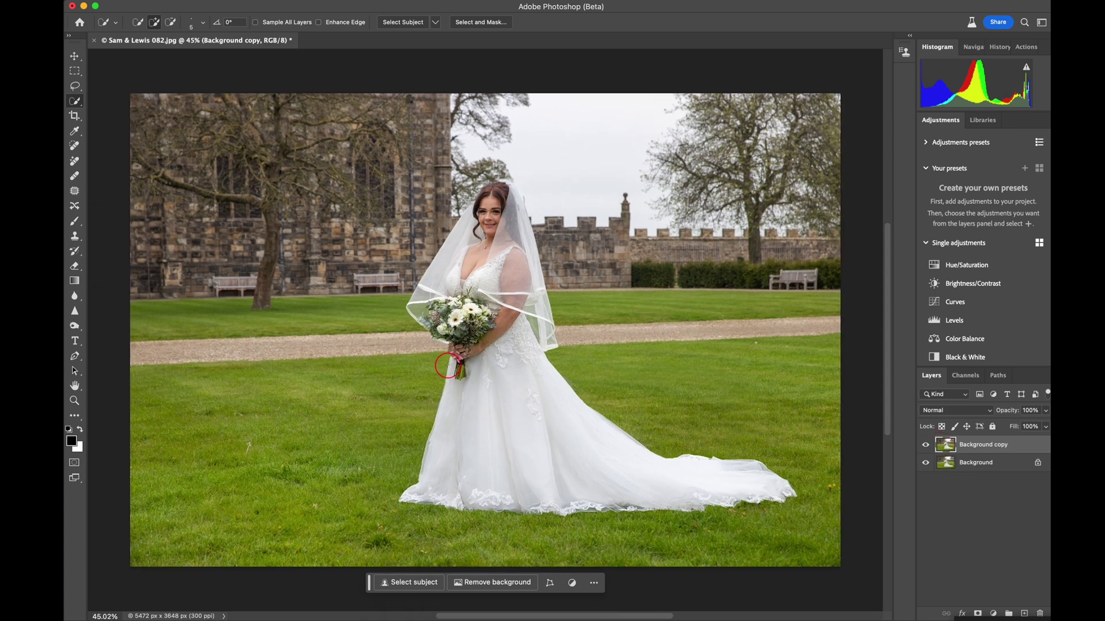
Select the bride with Select Subject, then invert the selection to the castle and lawn.
{"action": "left_click", "coordinate": [404, 26]}
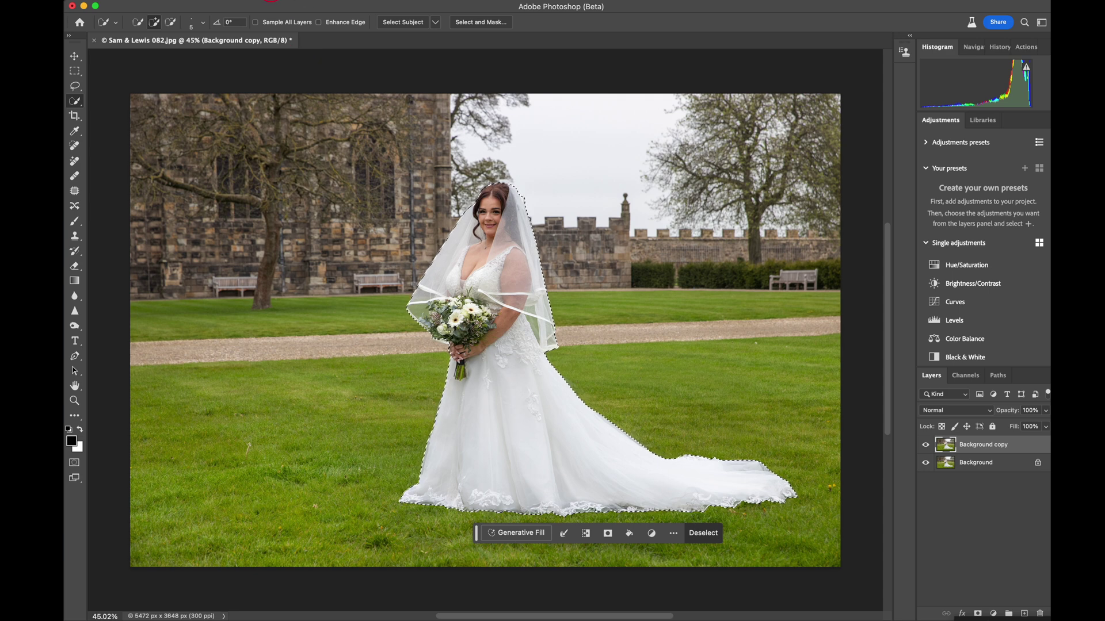
{"action": "left_click", "coordinate": [287, 0]}
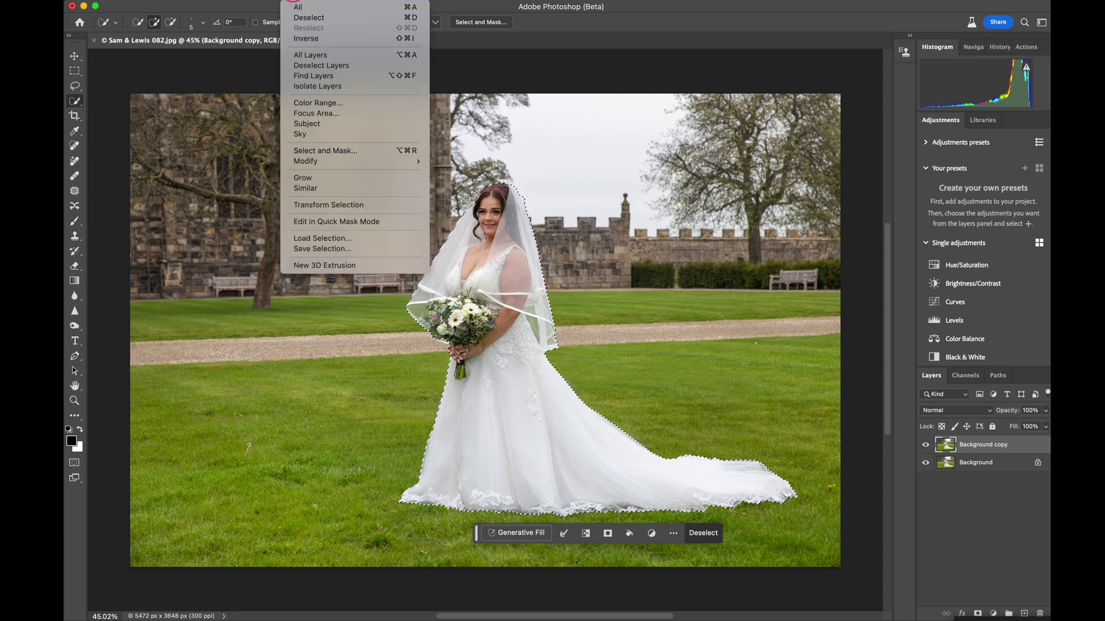
{"action": "left_click", "coordinate": [314, 38]}
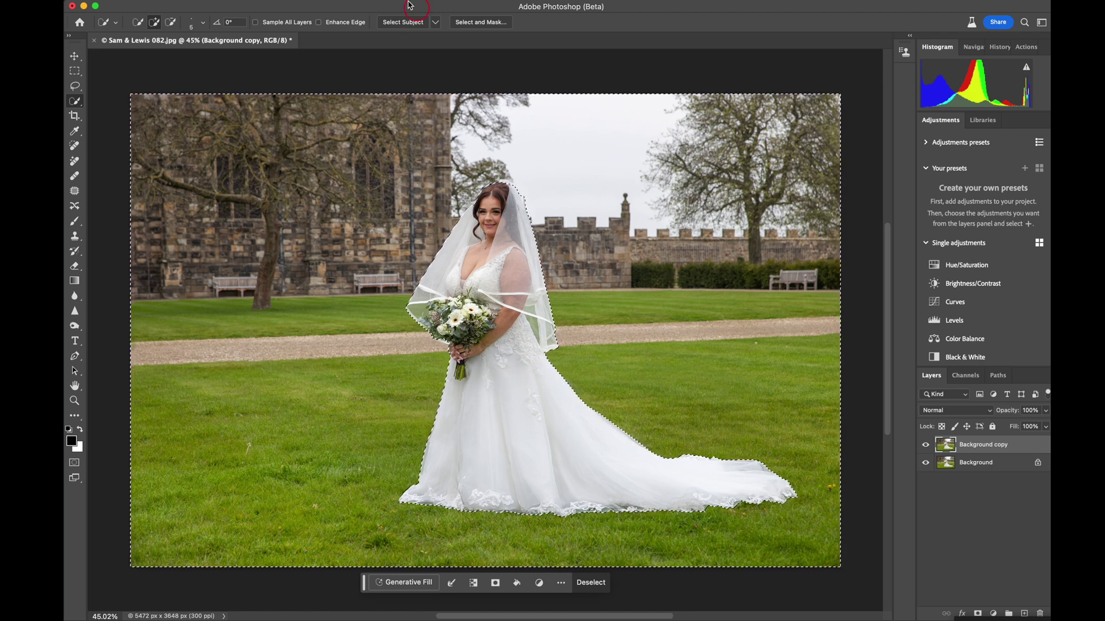
{"action": "left_click", "coordinate": [325, 0]}
{"action": "mouse_move", "coordinate": [405, 171]}
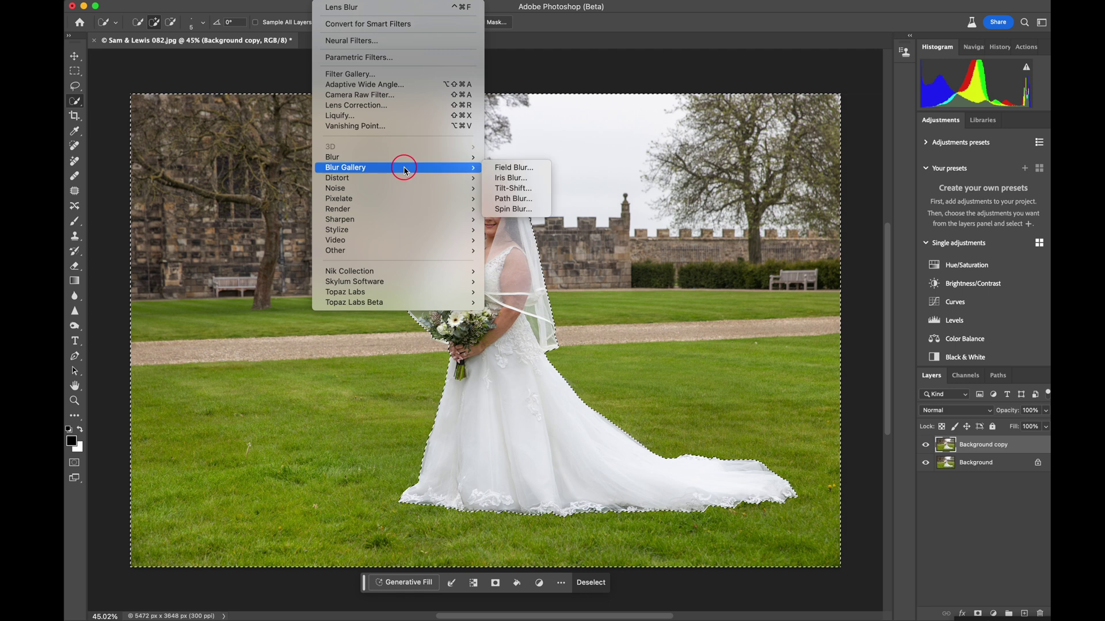
Apply a Field Blur of 49 px to the selected background.
{"action": "left_click", "coordinate": [512, 170]}
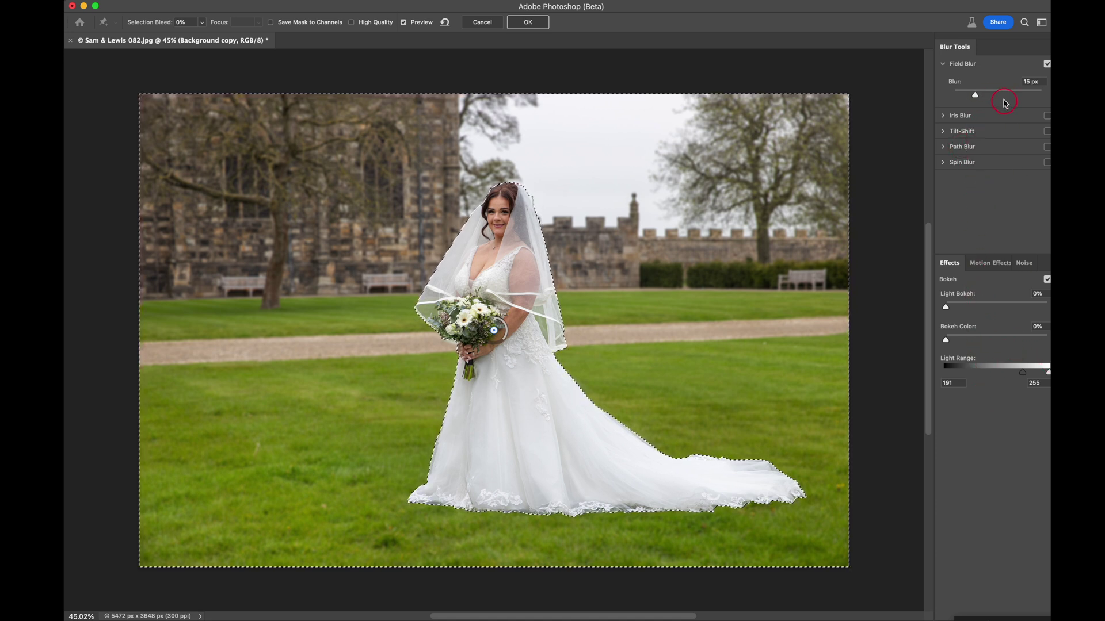
{"action": "mouse_move", "coordinate": [975, 96]}
{"action": "left_mouse_down"}
{"action": "mouse_move", "coordinate": [1025, 93]}
{"action": "mouse_move", "coordinate": [992, 93]}
{"action": "left_mouse_up"}
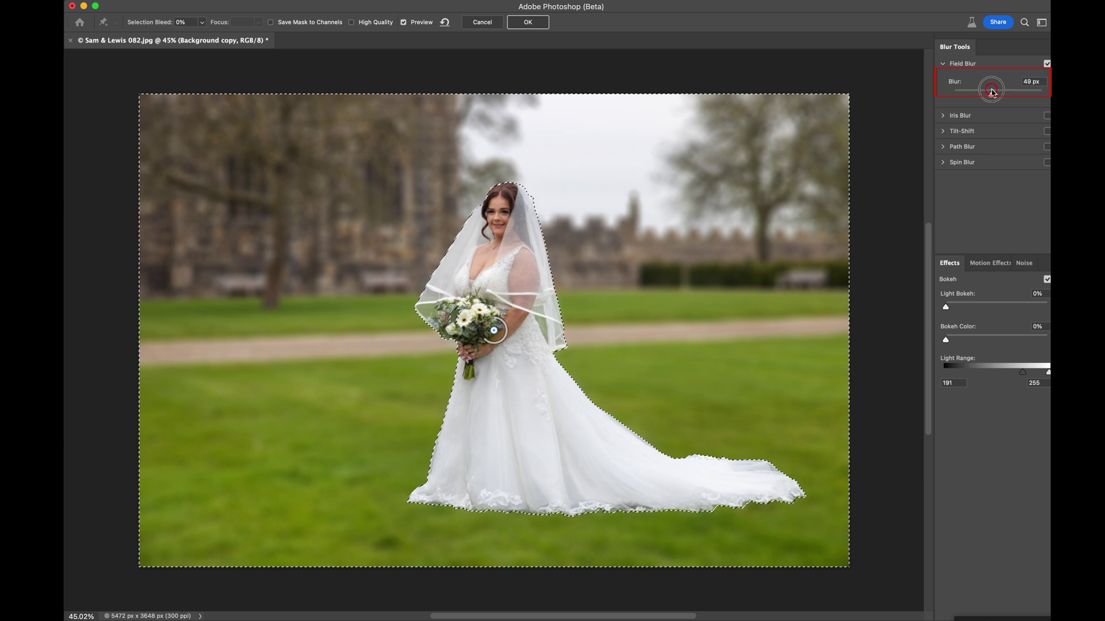
{"action": "left_click", "coordinate": [991, 92]}
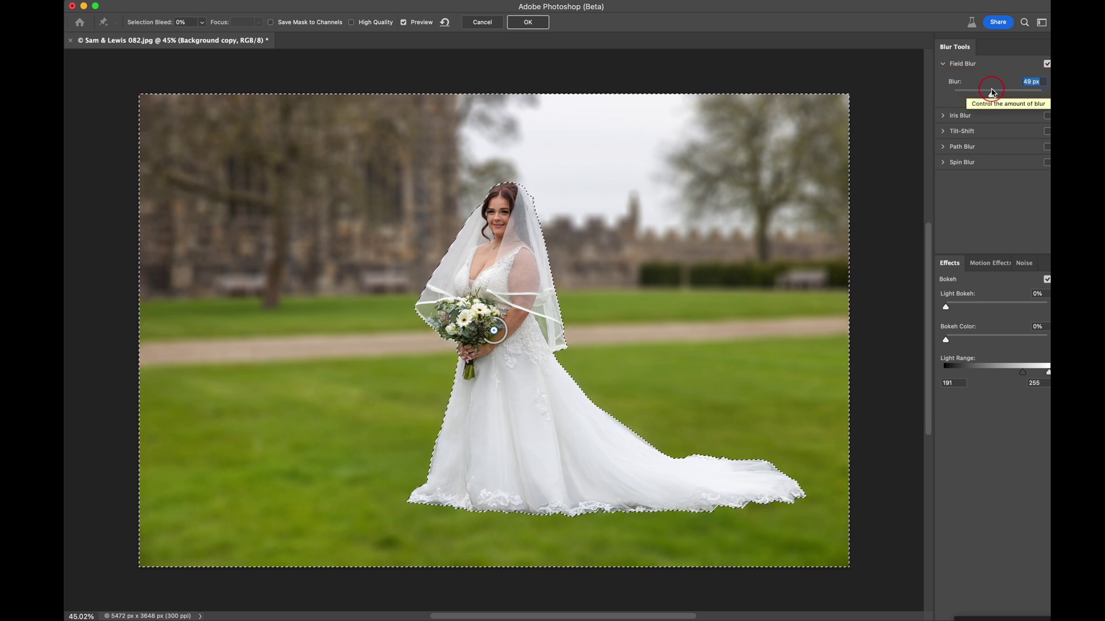
{"action": "left_click", "coordinate": [535, 23]}
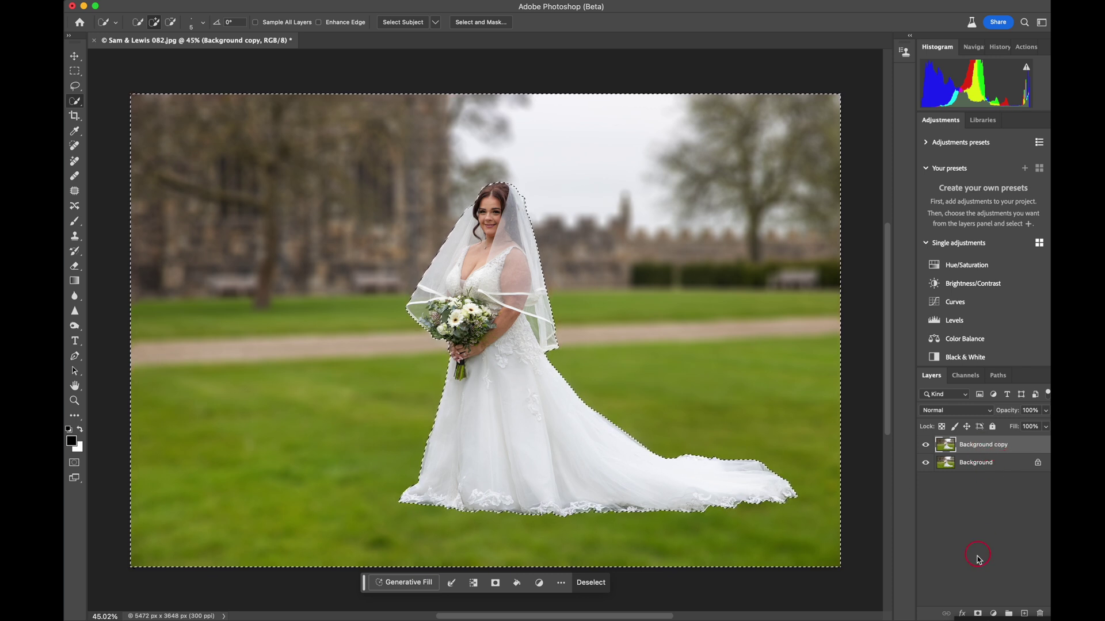
Add a layer mask to Background copy, target it, and ready a black 1400 px brush.
{"action": "left_click", "coordinate": [978, 614]}
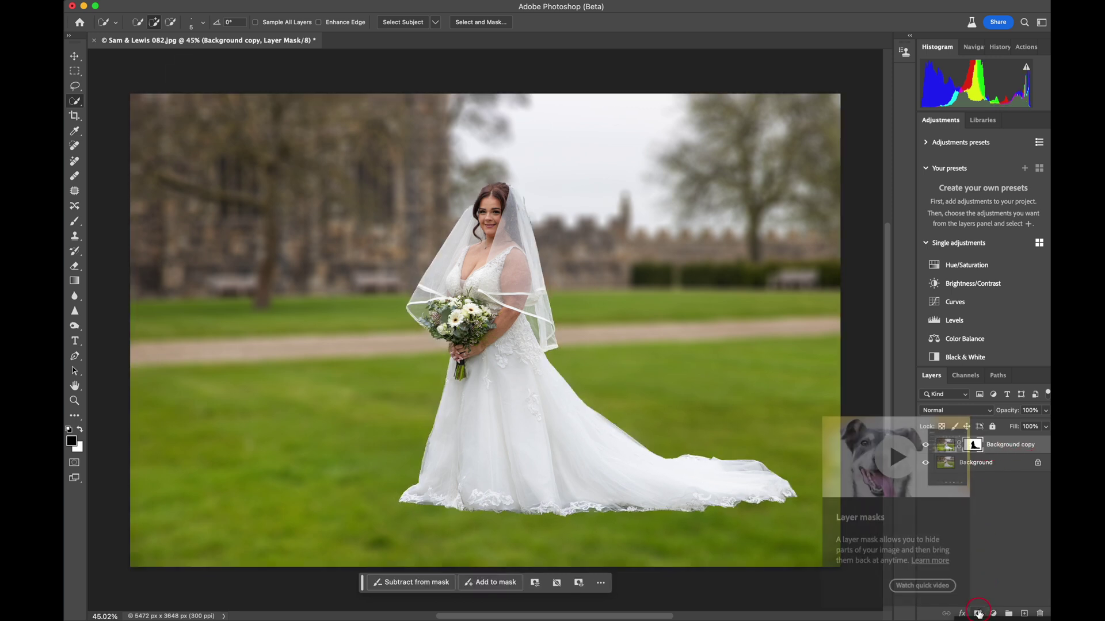
{"action": "left_click", "coordinate": [986, 477]}
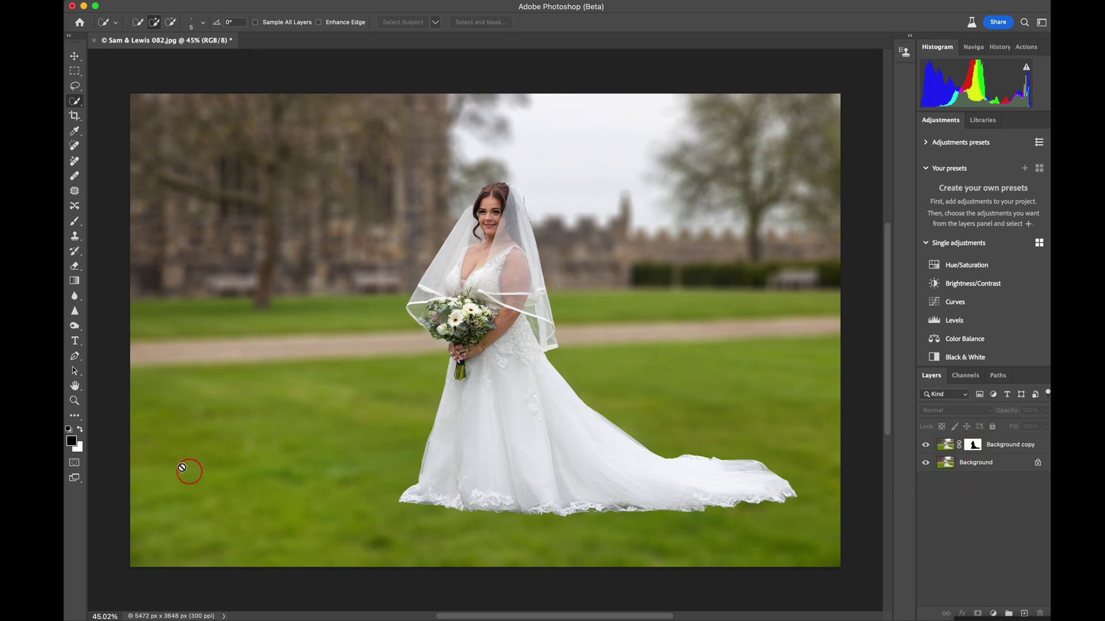
{"action": "left_click", "coordinate": [71, 443]}
{"action": "left_click", "coordinate": [73, 443]}
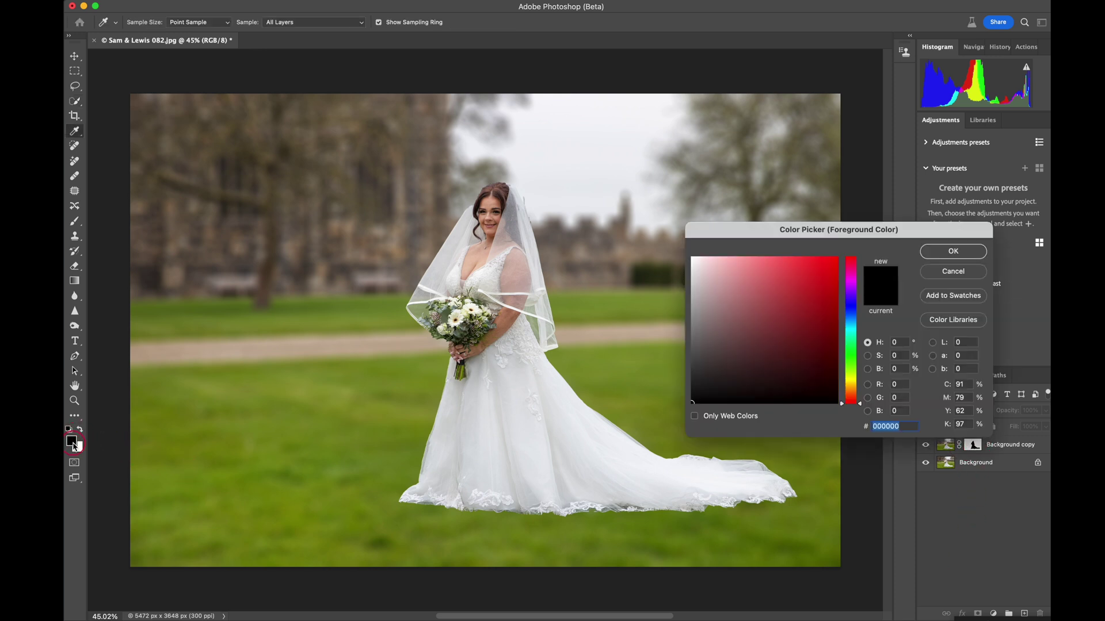
{"action": "left_click", "coordinate": [953, 251]}
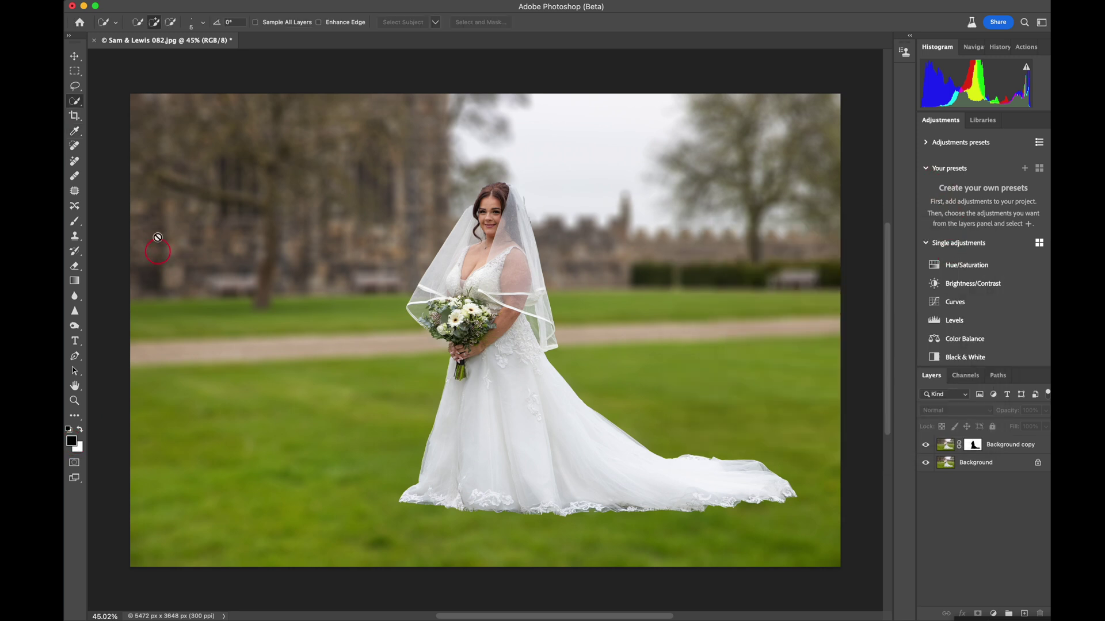
{"action": "left_click", "coordinate": [84, 224]}
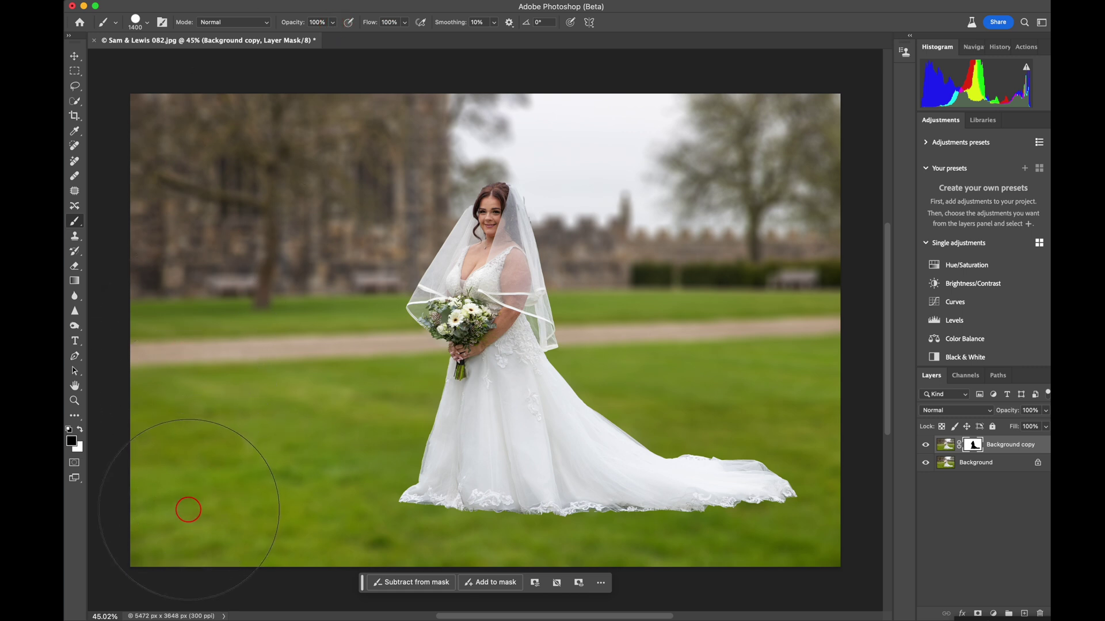
Paint black across the lower lawn to restore sharp grass, then shrink the brush to 1200.
{"action": "mouse_move", "coordinate": [188, 510]}
{"action": "left_mouse_down"}
{"action": "mouse_move", "coordinate": [664, 498]}
{"action": "mouse_move", "coordinate": [798, 510]}
{"action": "left_mouse_up"}
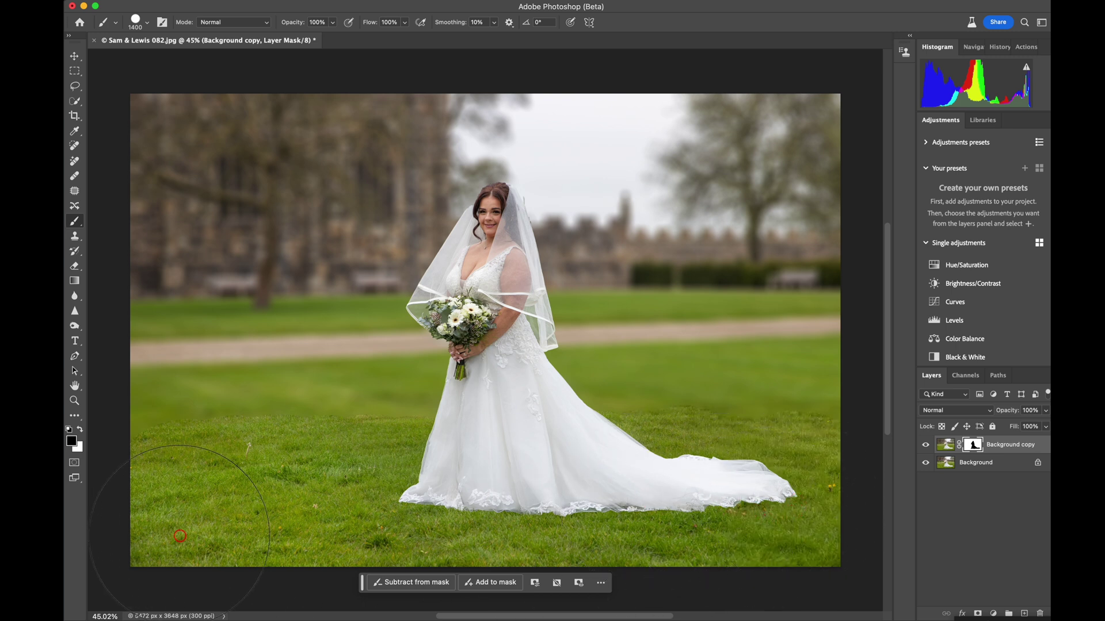
{"action": "left_click", "coordinate": [207, 529]}
{"action": "key", "text": "bracketleft"}
{"action": "key", "text": "bracketleft"}
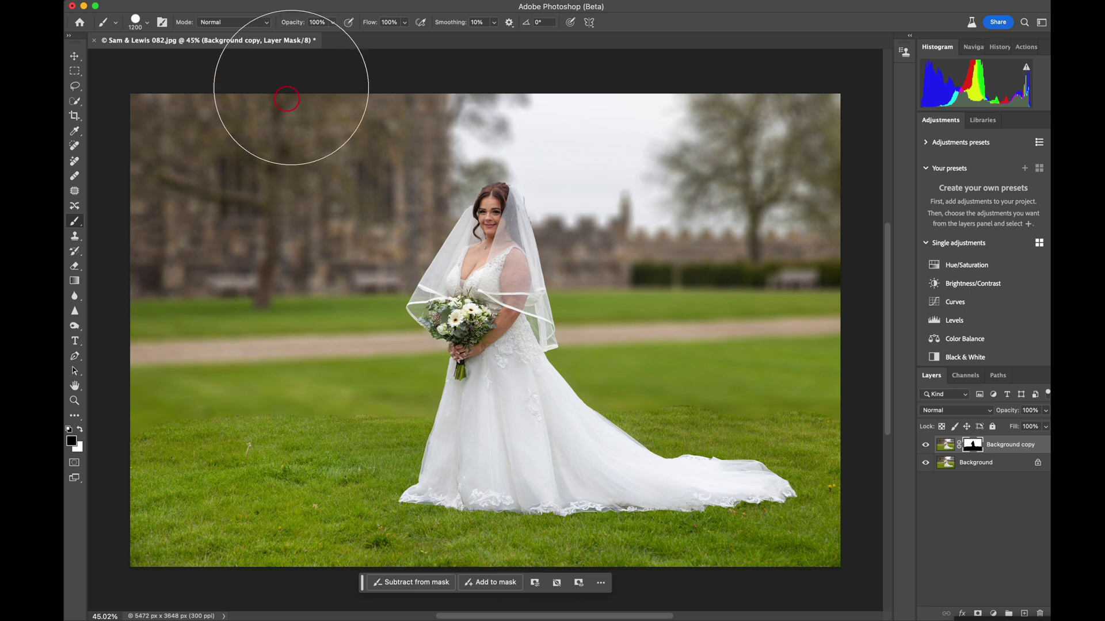
Lower brush opacity to 40% and partly sharpen the lower-left grass with a 1300 px brush.
{"action": "left_click", "coordinate": [332, 23]}
{"action": "left_click", "coordinate": [333, 25]}
{"action": "left_click_drag", "start_coordinate": [300, 37], "coordinate": [303, 38]}
{"action": "key", "text": "bracketright"}
{"action": "mouse_move", "coordinate": [230, 311]}
{"action": "left_mouse_down"}
{"action": "mouse_move", "coordinate": [342, 568]}
{"action": "mouse_move", "coordinate": [169, 525]}
{"action": "mouse_move", "coordinate": [163, 415]}
{"action": "mouse_move", "coordinate": [186, 367]}
{"action": "mouse_move", "coordinate": [181, 377]}
{"action": "mouse_move", "coordinate": [801, 374]}
{"action": "mouse_move", "coordinate": [813, 380]}
{"action": "mouse_move", "coordinate": [844, 551]}
{"action": "left_mouse_up"}
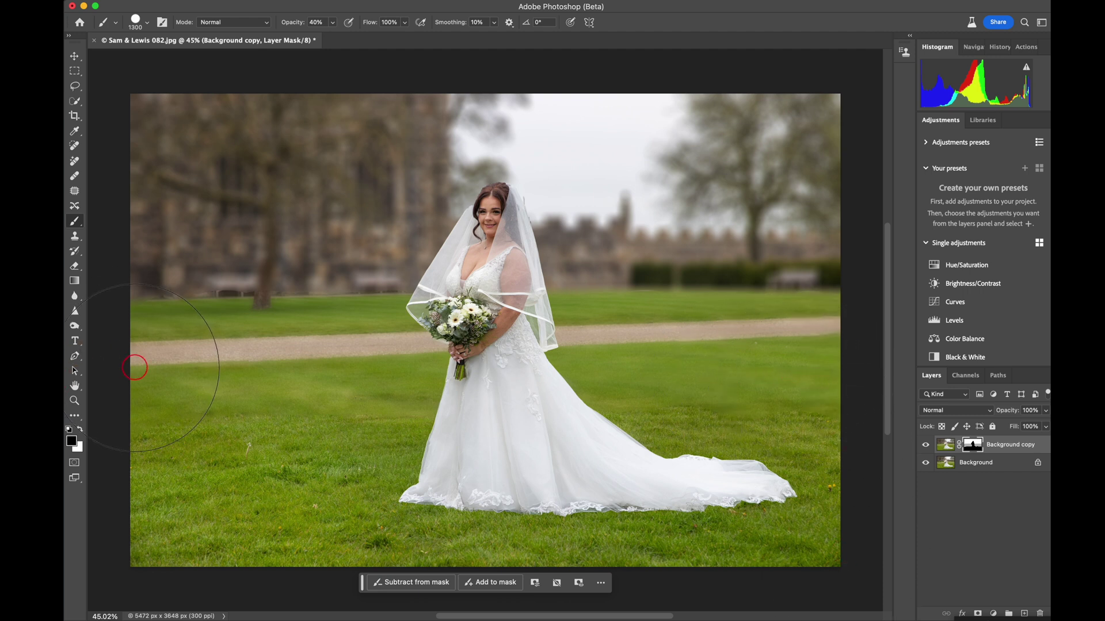
Reduce brush opacity to 4% and shrink the brush to 600.
{"action": "left_click", "coordinate": [332, 23]}
{"action": "left_click_drag", "start_coordinate": [320, 41], "coordinate": [310, 37]}
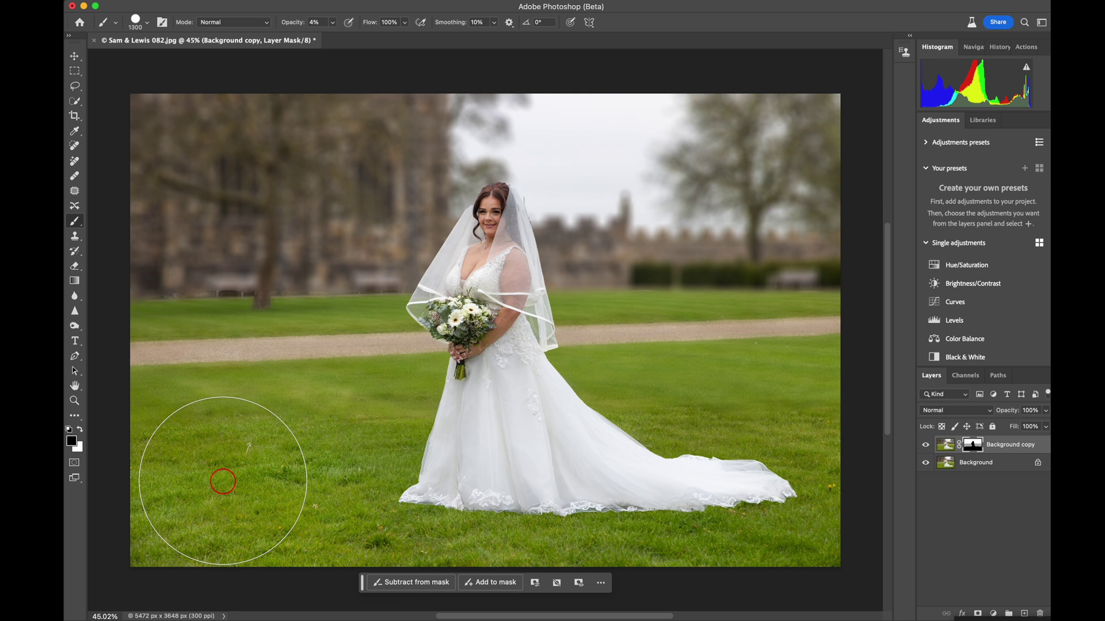
{"action": "key", "text": "bracketleft"}
{"action": "key", "text": "bracketleft"}
{"action": "key", "text": "bracketleft"}
{"action": "key", "text": "bracketleft"}
{"action": "key", "text": "bracketleft"}
{"action": "key", "text": "bracketleft"}
{"action": "key", "text": "bracketleft"}
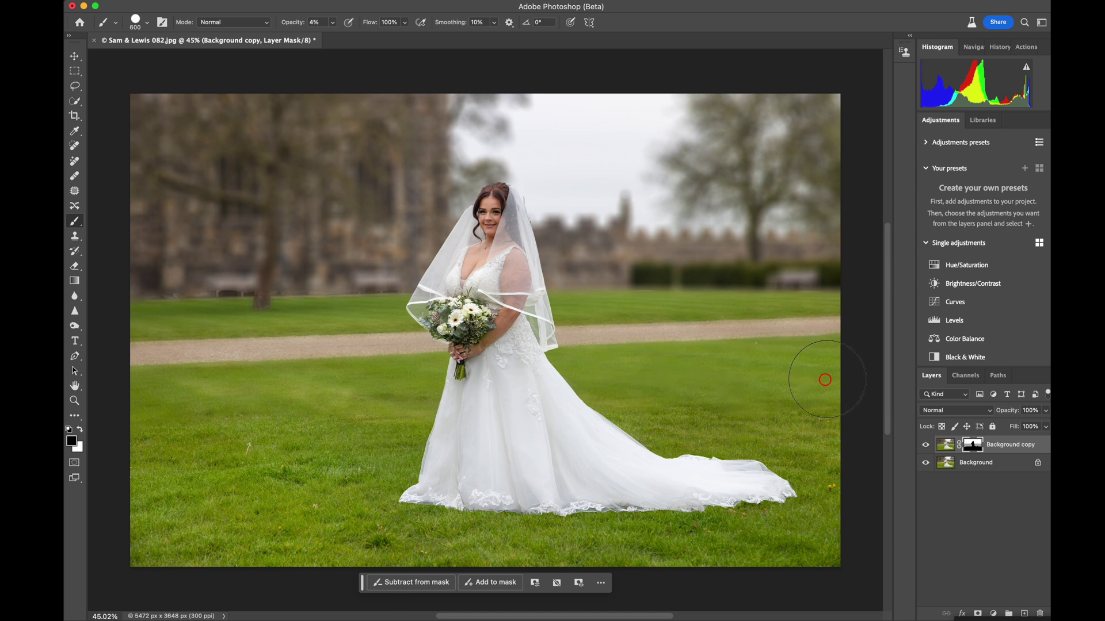